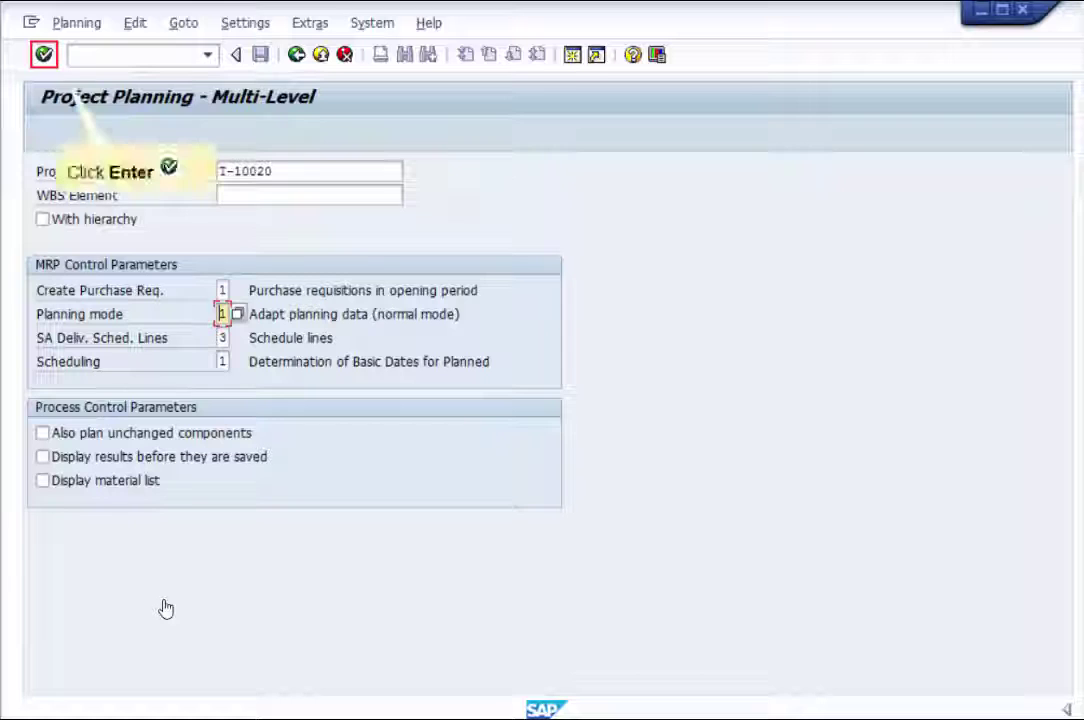
# Run multi-level project planning for project T-10020, exit the transaction and reset the SAP menu tree
pyautogui.click(43, 54)
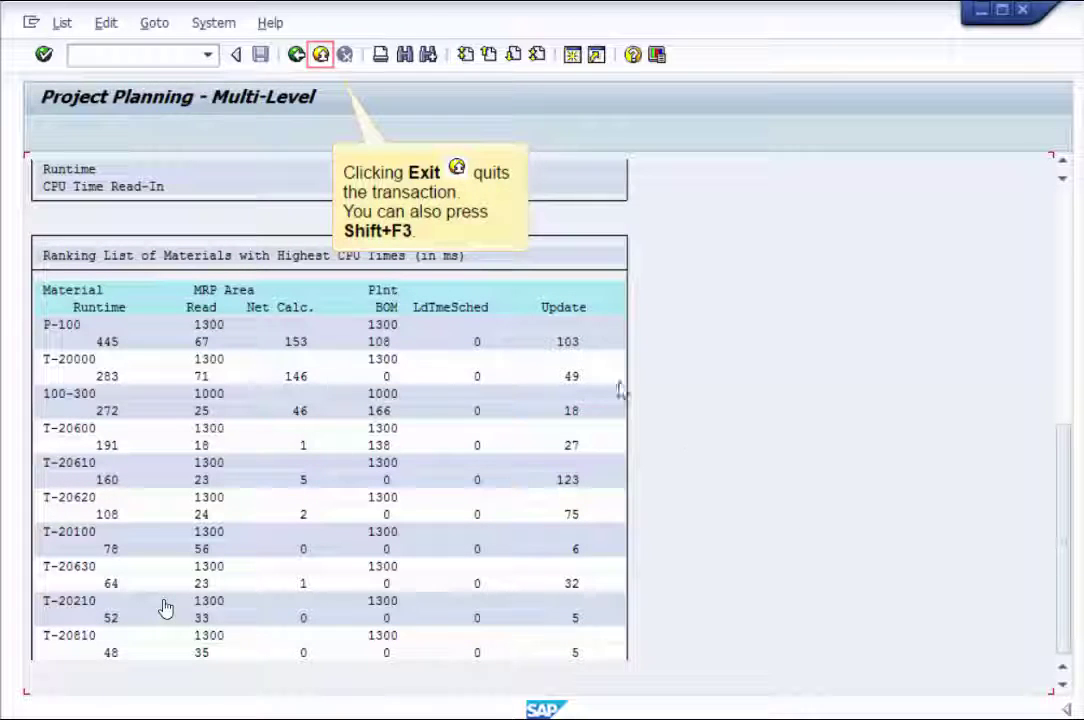
pyautogui.click(320, 55)
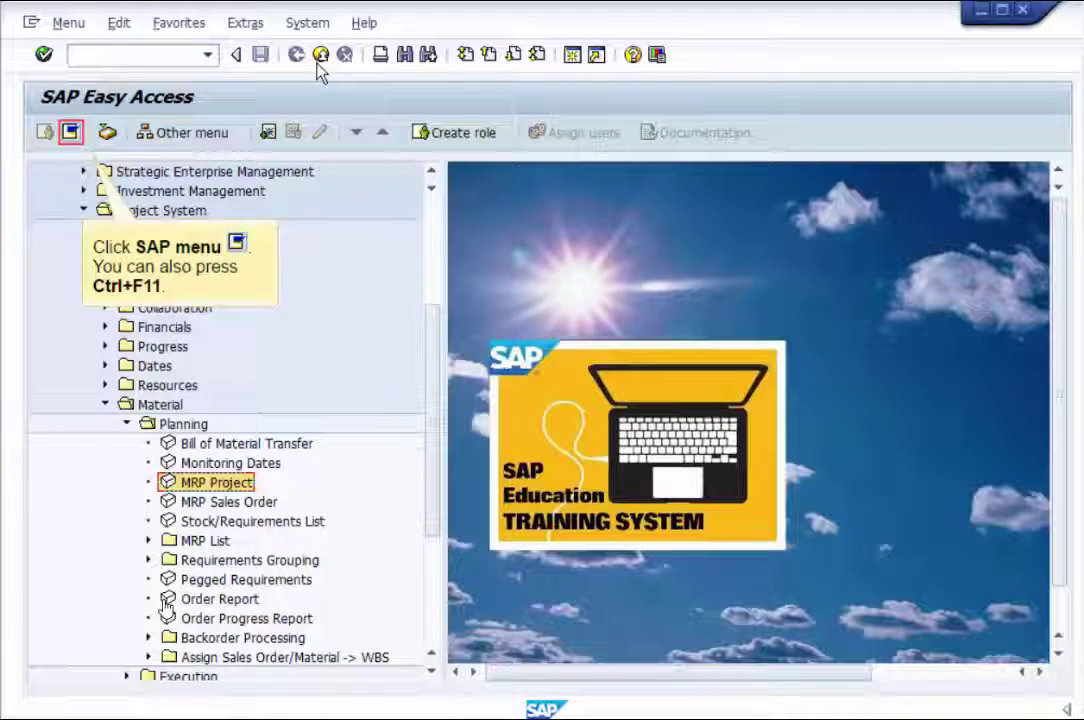
pyautogui.click(70, 132)
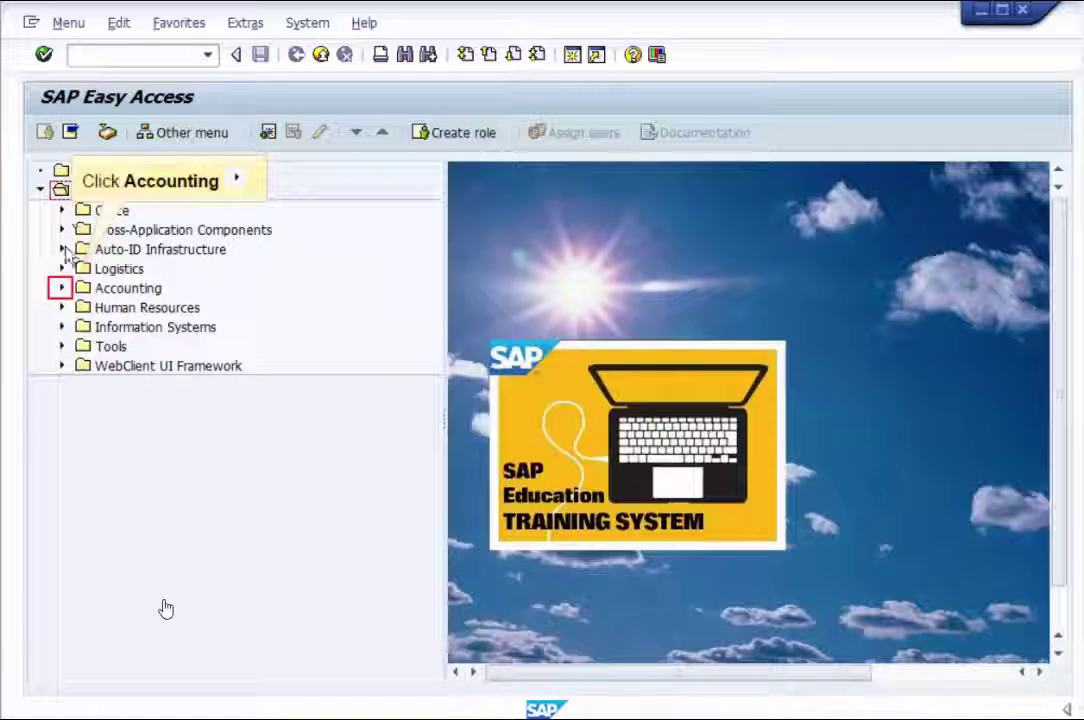
# Start the Structure Overview transaction under Accounting, Project System, Information System, Structures
pyautogui.click(61, 288)
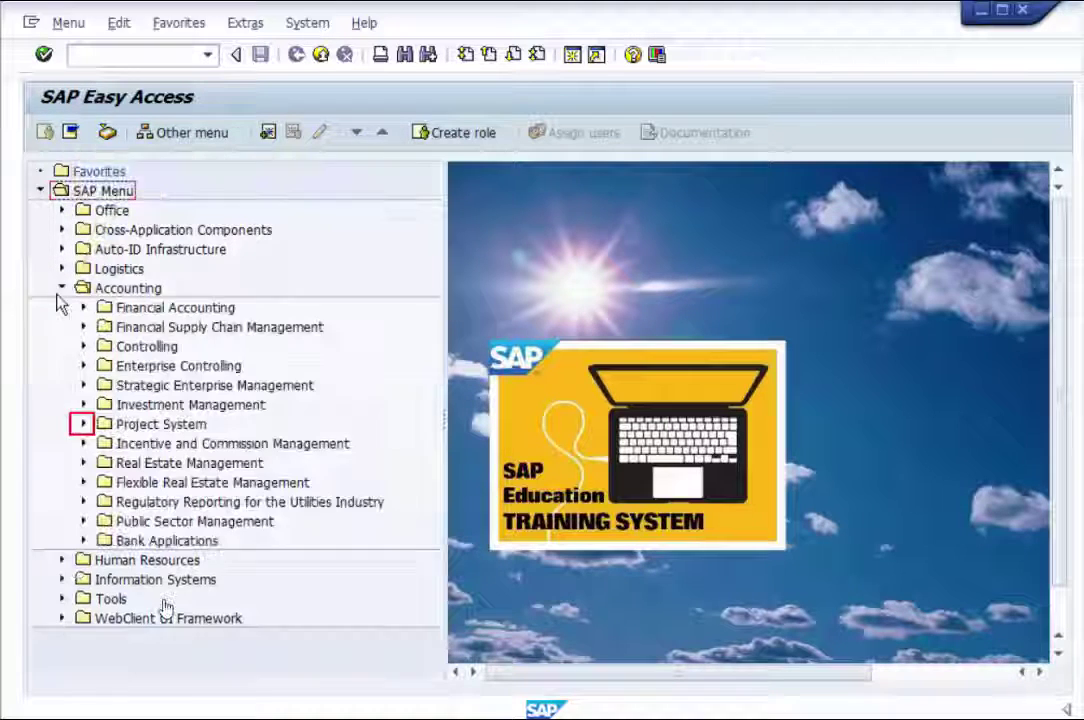
pyautogui.click(82, 428)
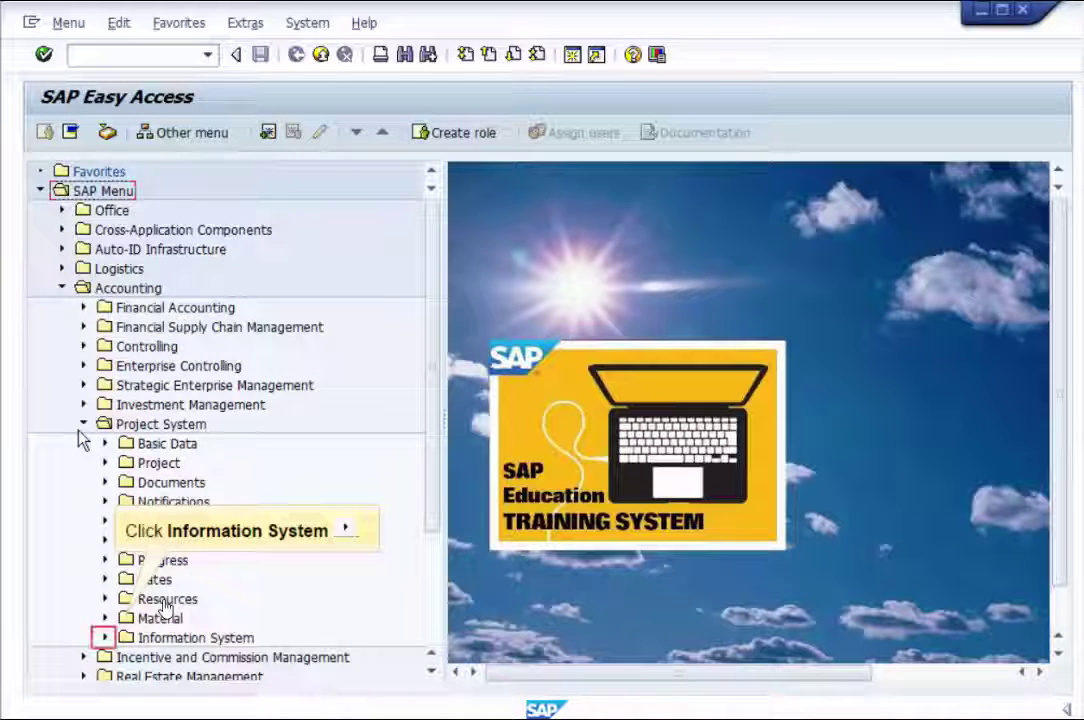
pyautogui.click(104, 640)
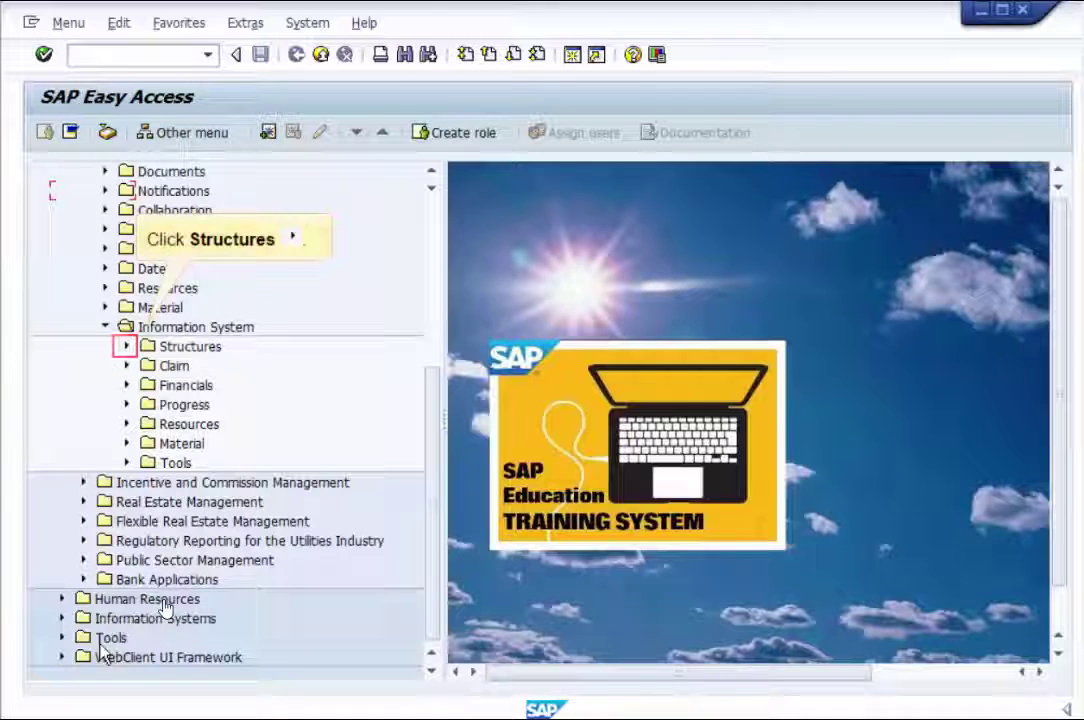
pyautogui.click(125, 347)
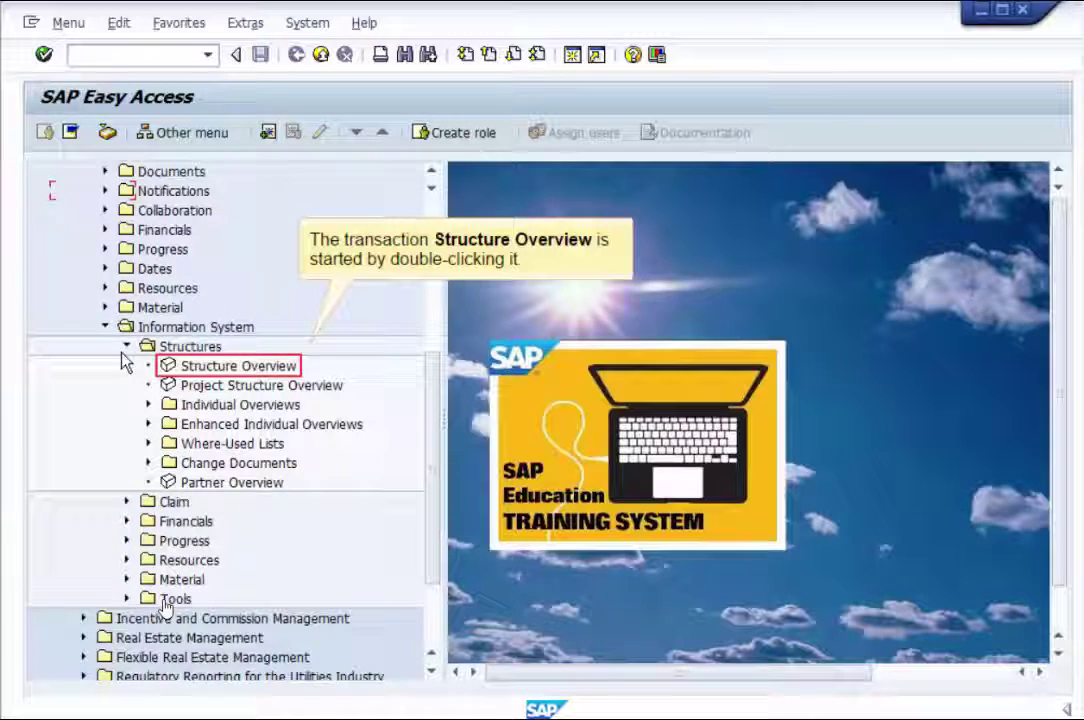
pyautogui.doubleClick(201, 373)
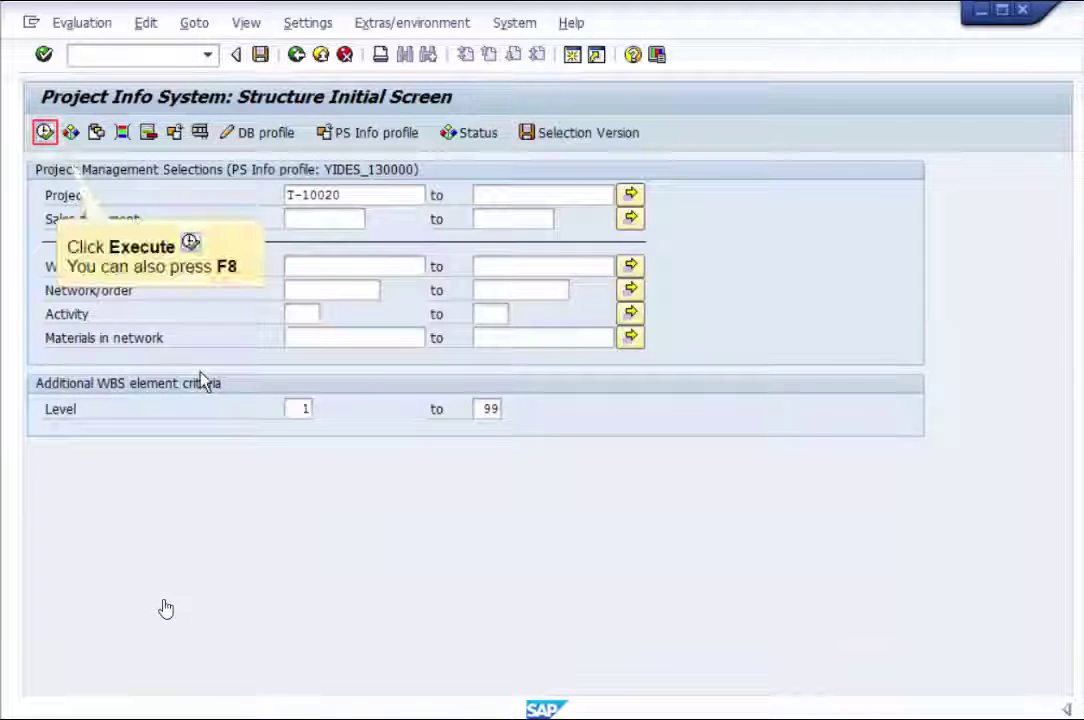
# Execute the structure overview for project T-10020, review its project objects, and exit to the collapsed SAP menu tree
pyautogui.click(44, 132)
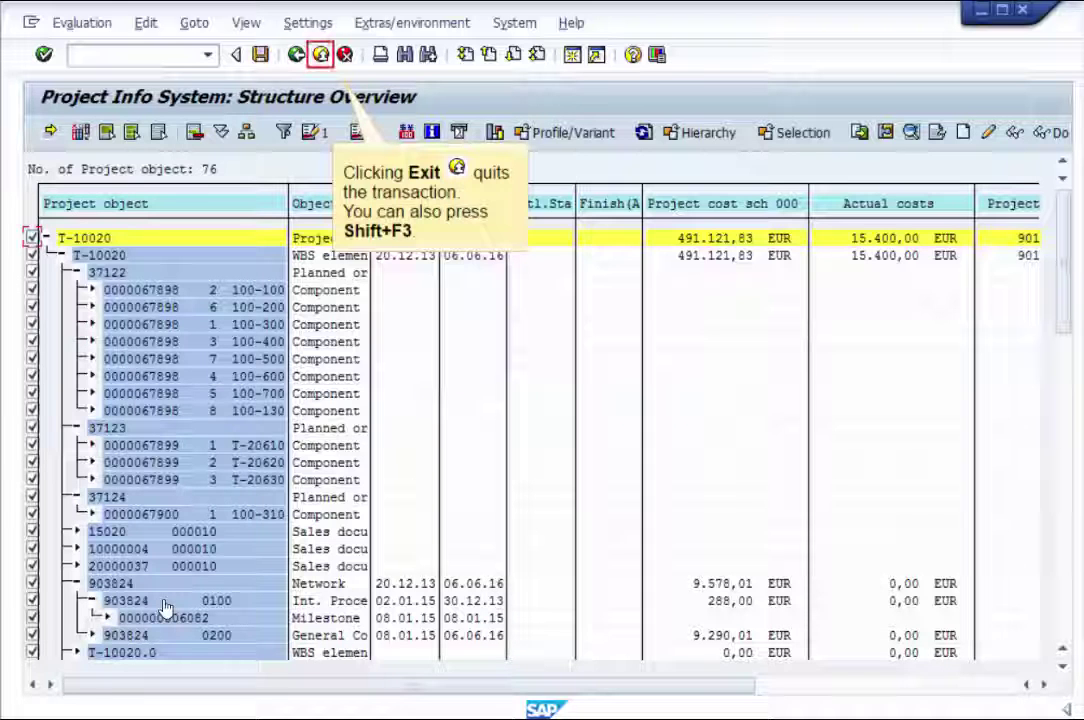
pyautogui.click(320, 55)
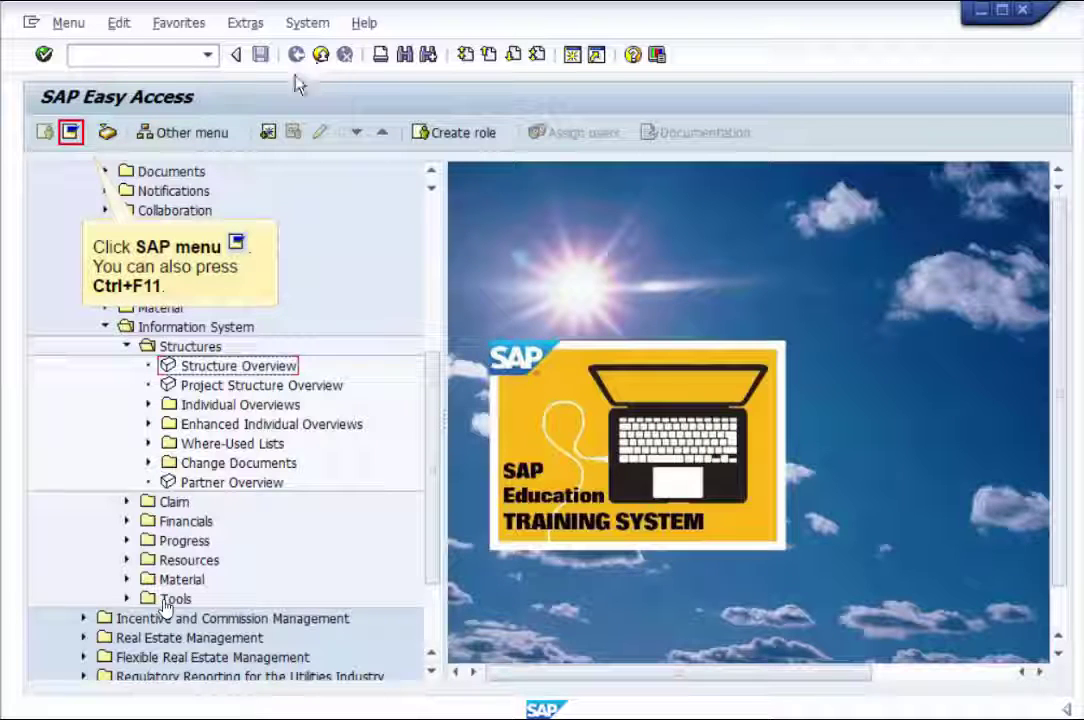
pyautogui.click(70, 132)
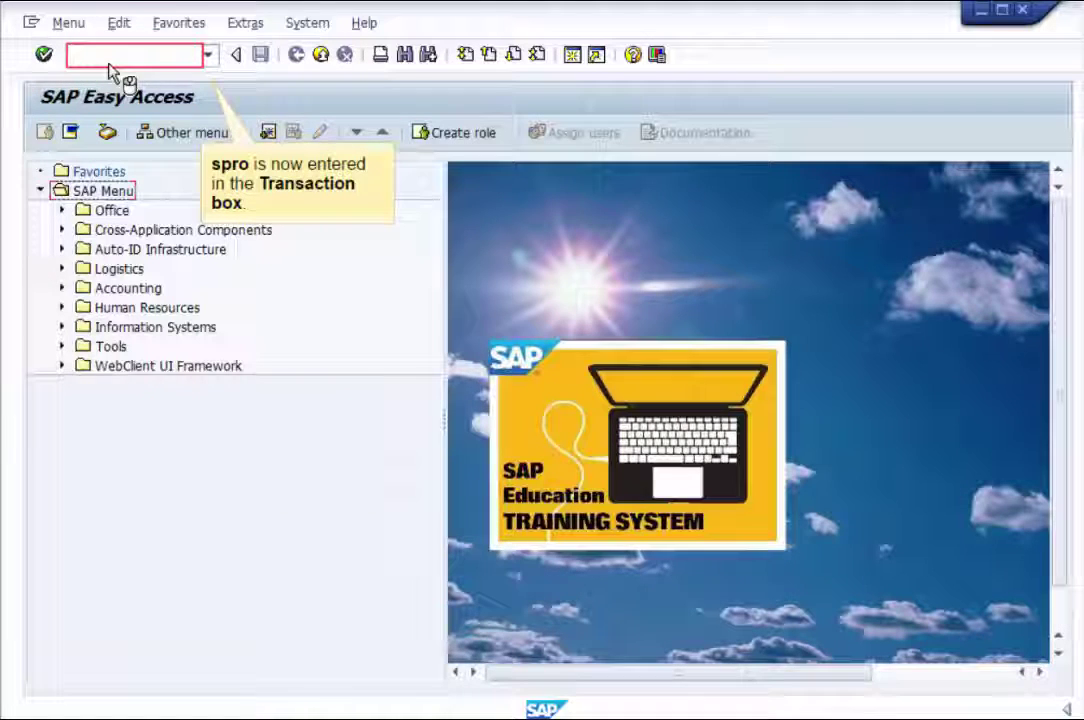
# Enter transaction spro for Customizing, review the details of account assignment category Q, and leave them
pyautogui.write('spro')
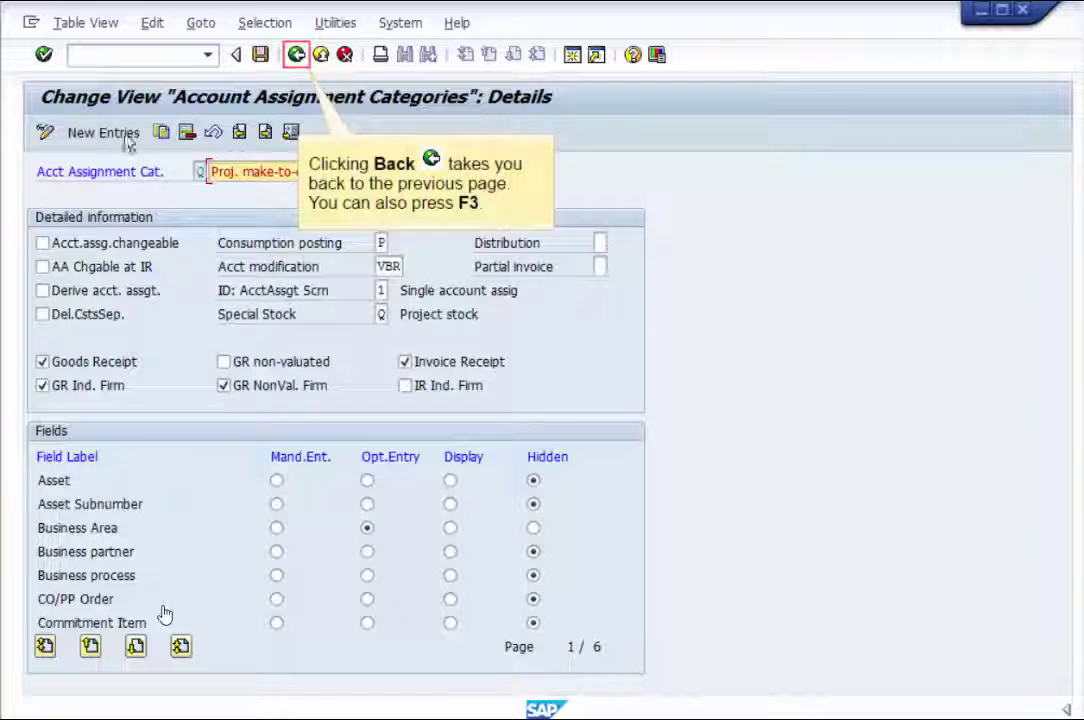
pyautogui.click(295, 62)
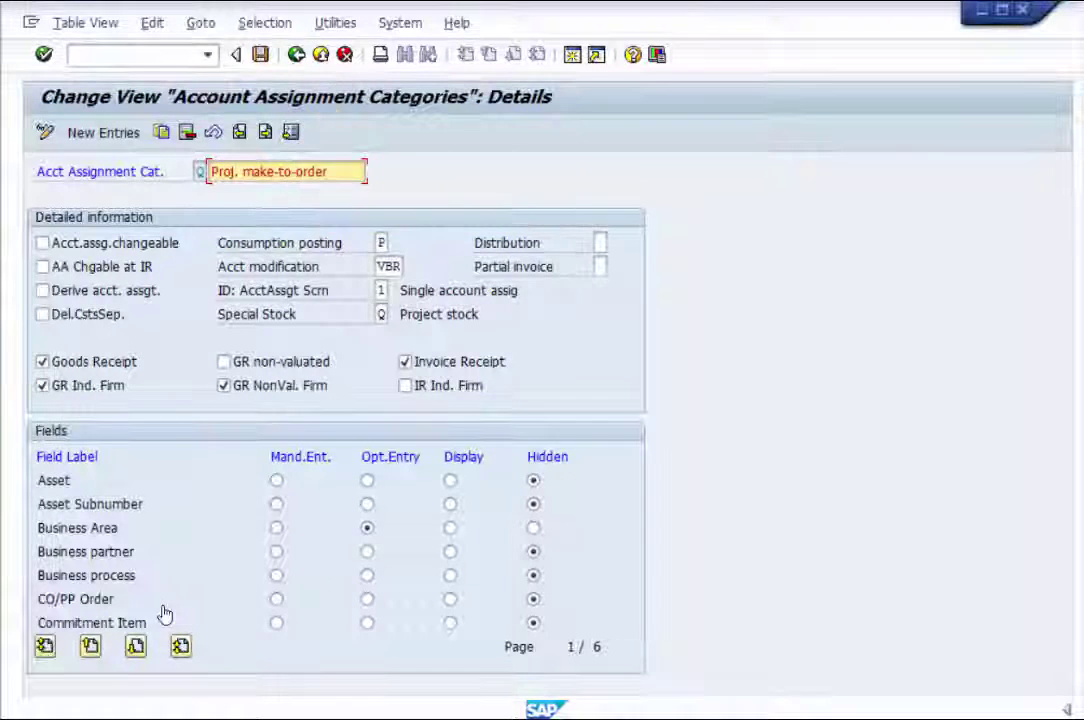
pyautogui.click(296, 58)
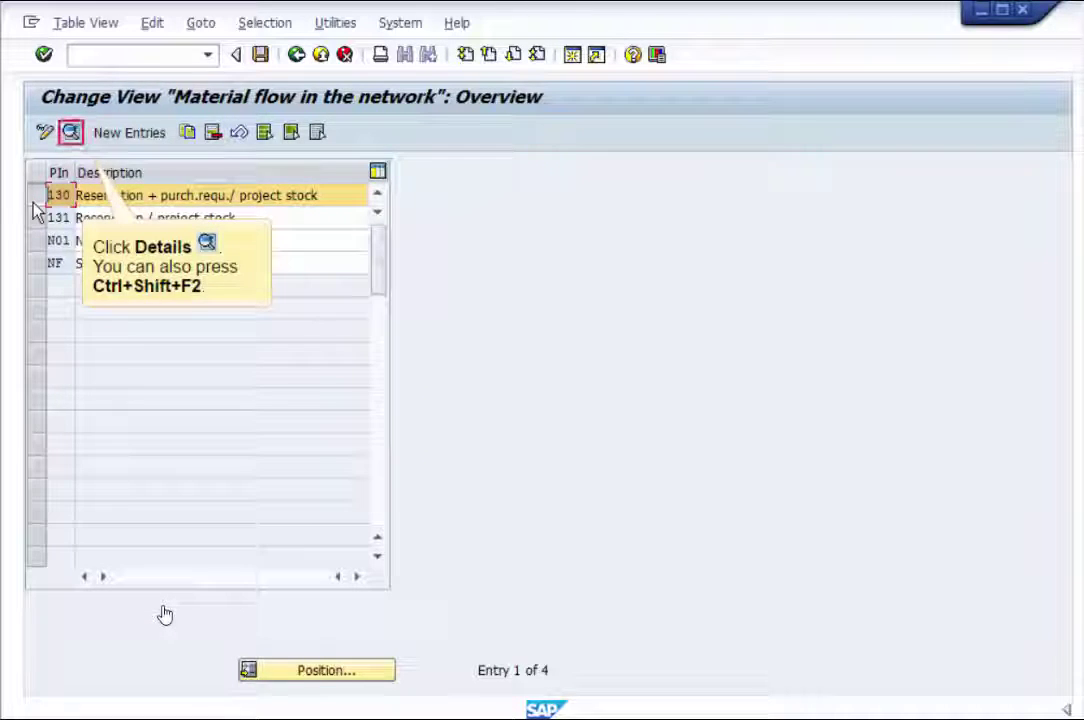
# View the material flow details of procurement indicator 130 and return to the Customizing: Execute Project screen
pyautogui.click(70, 135)
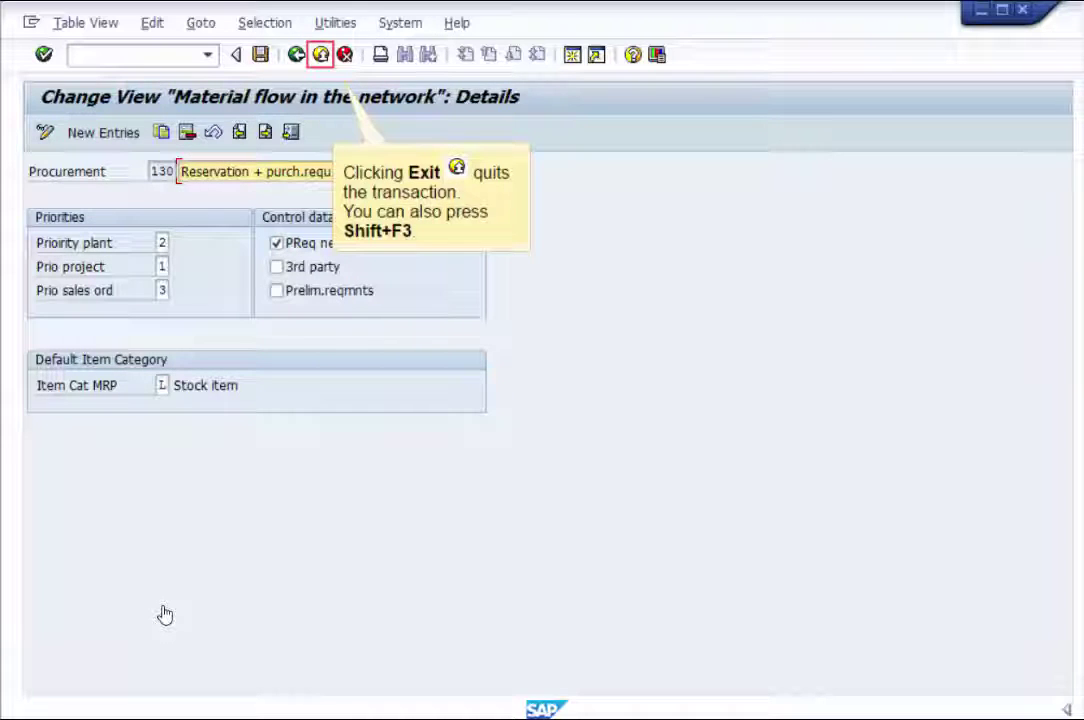
pyautogui.click(319, 58)
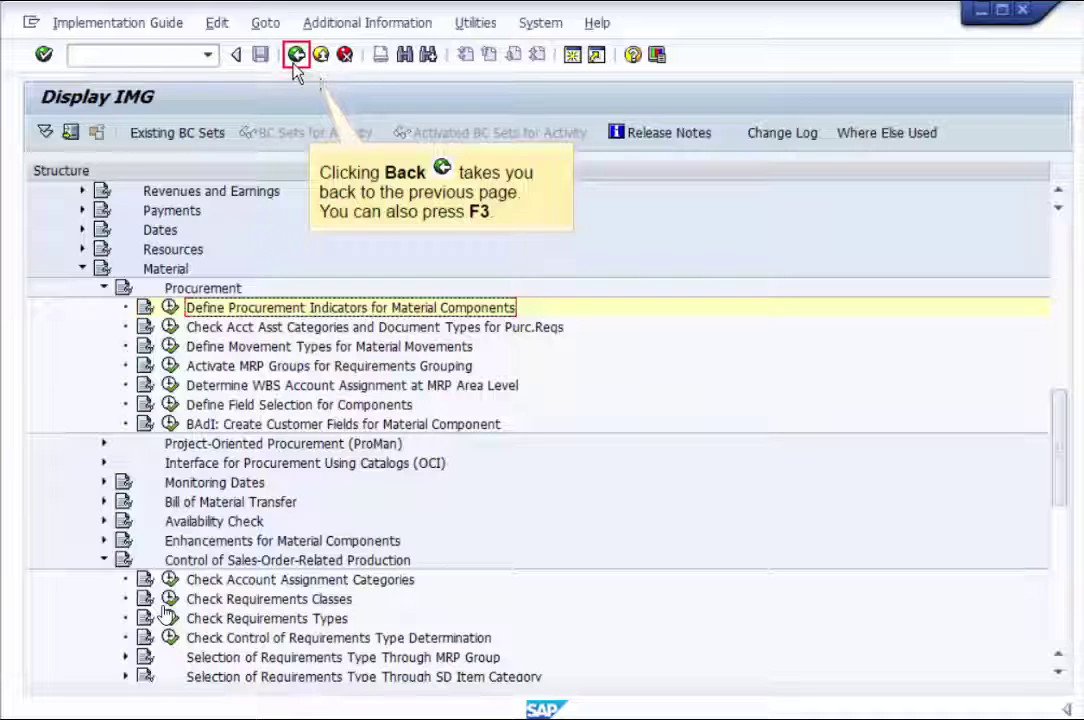
pyautogui.click(296, 56)
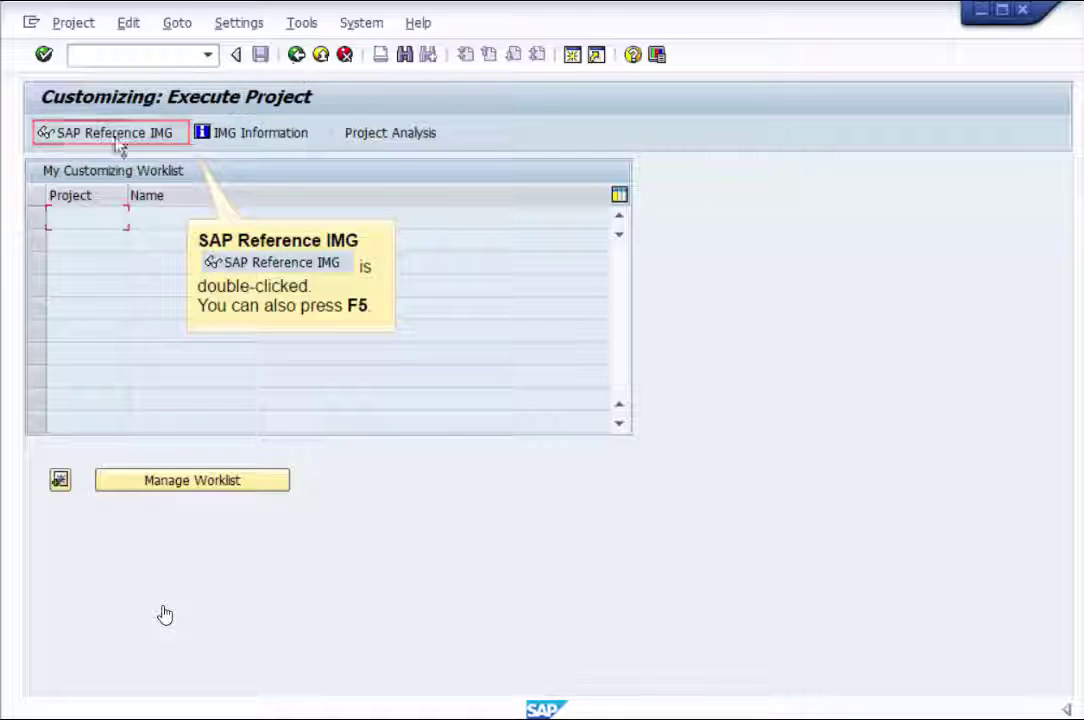
# Open Maintain network profiles in the SAP Reference IMG under Project System, Structures, Operative Structures, Network, Settings for Networks
pyautogui.doubleClick(83, 140)
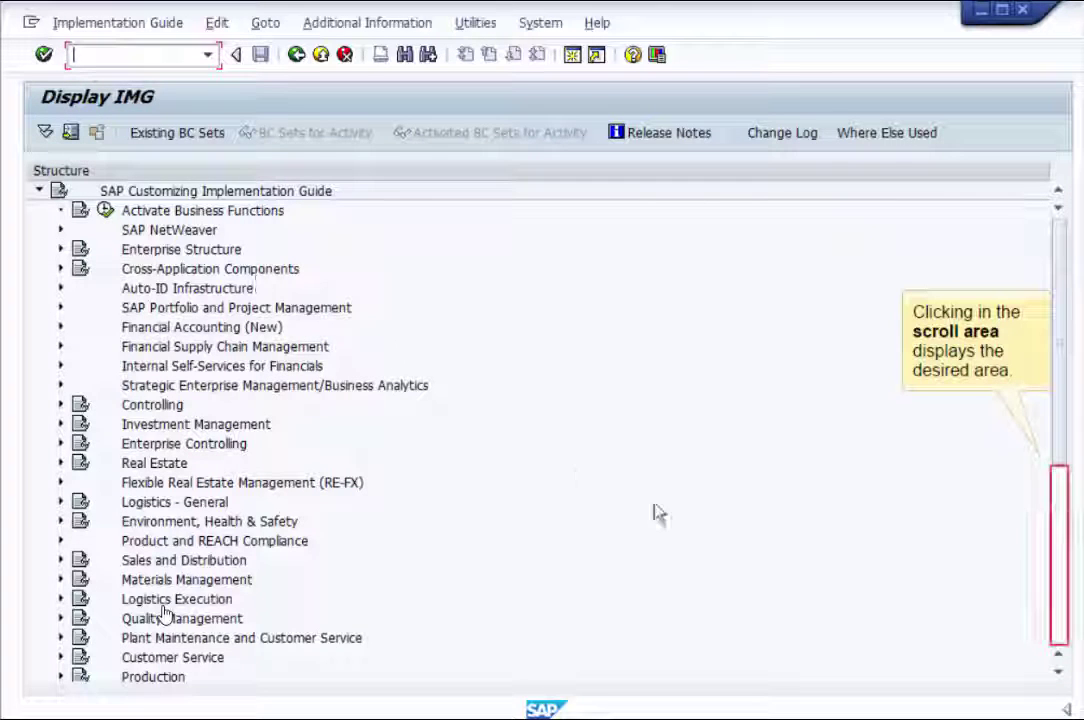
pyautogui.click(1060, 617)
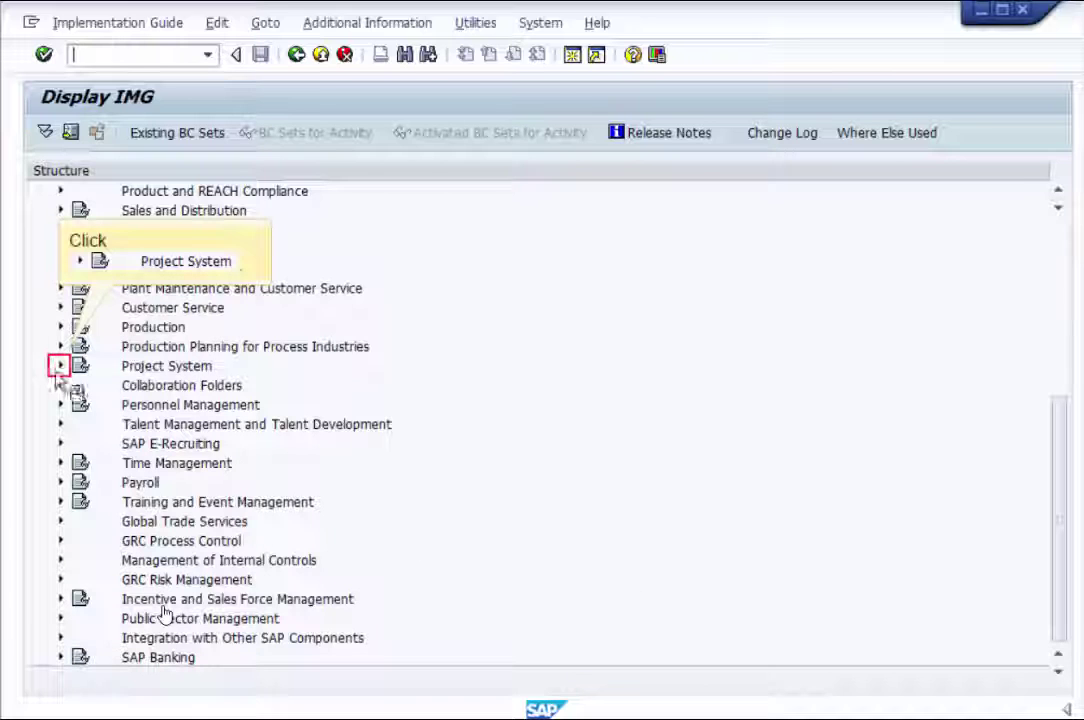
pyautogui.click(60, 366)
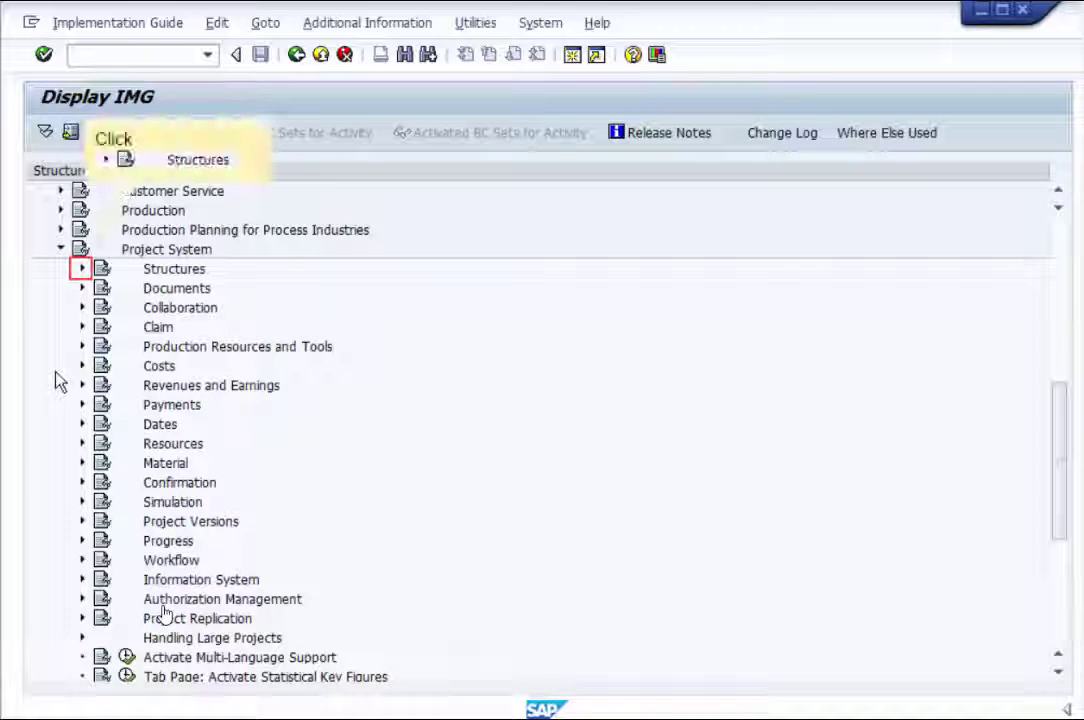
pyautogui.click(81, 272)
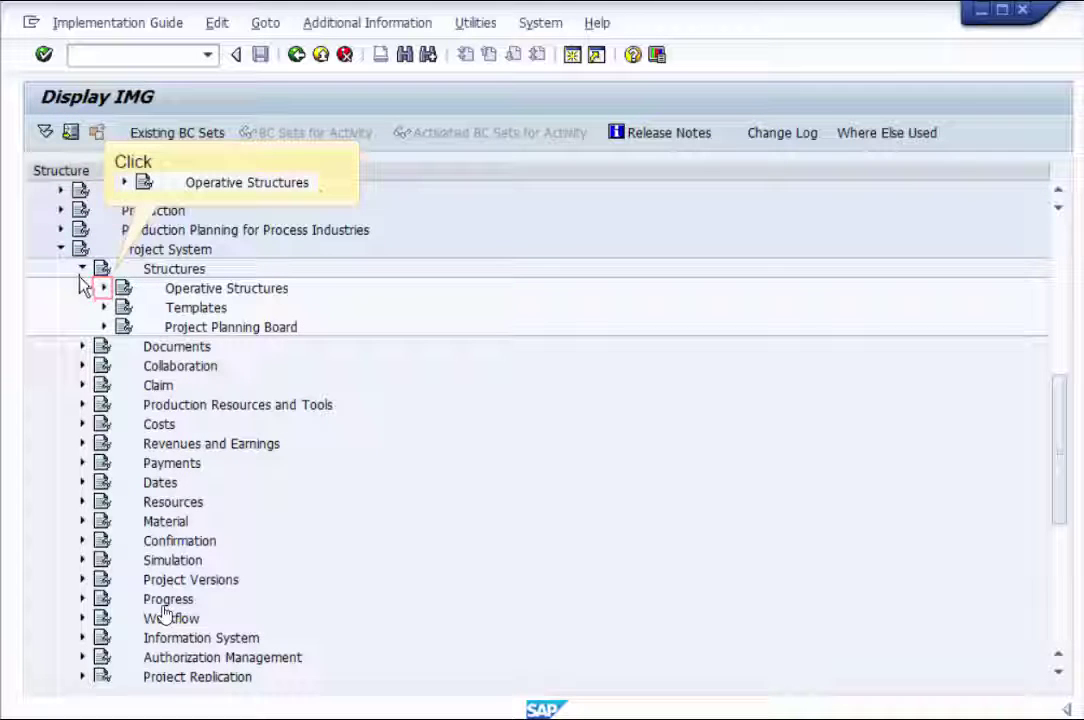
pyautogui.click(102, 291)
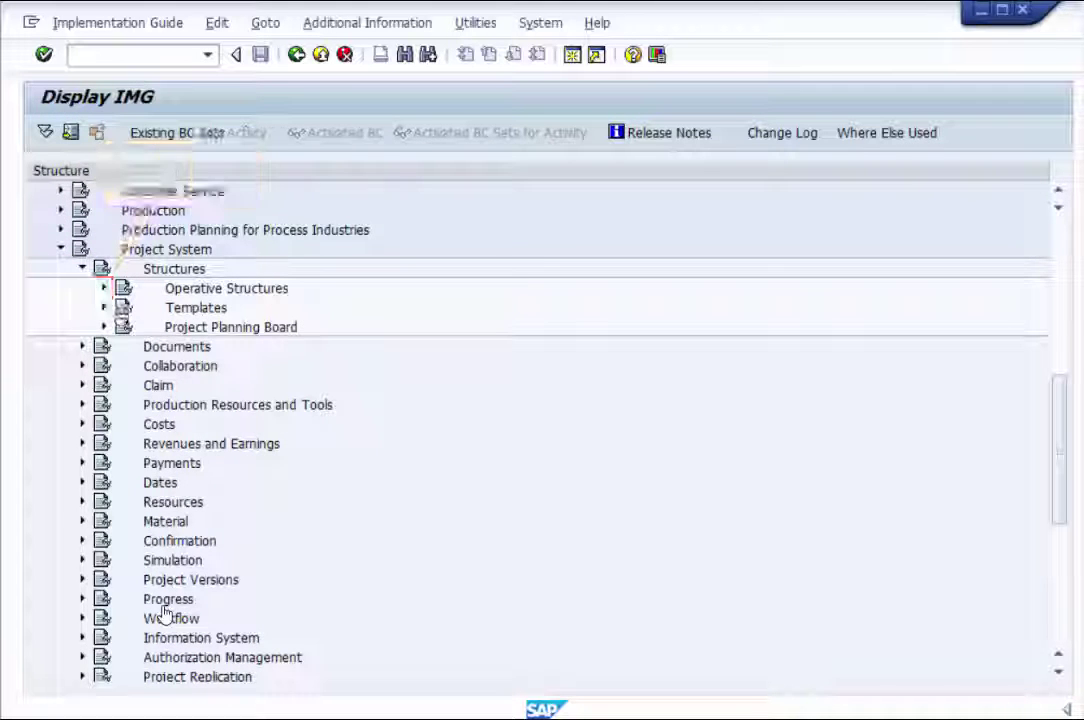
pyautogui.click(125, 329)
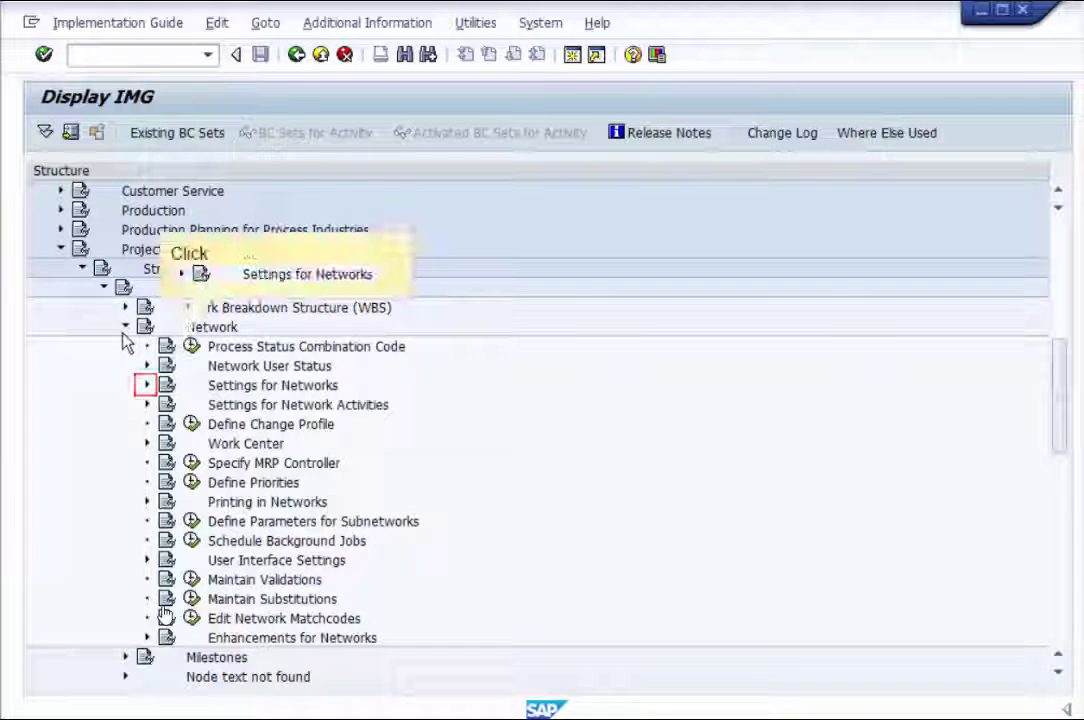
pyautogui.click(144, 389)
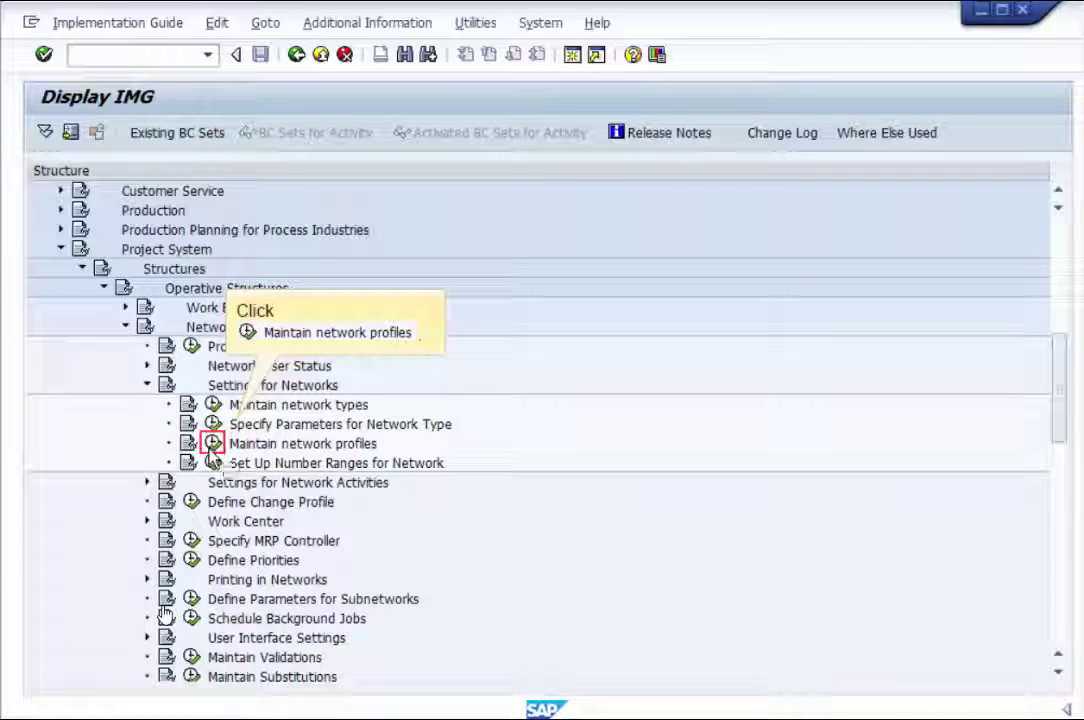
pyautogui.click(212, 443)
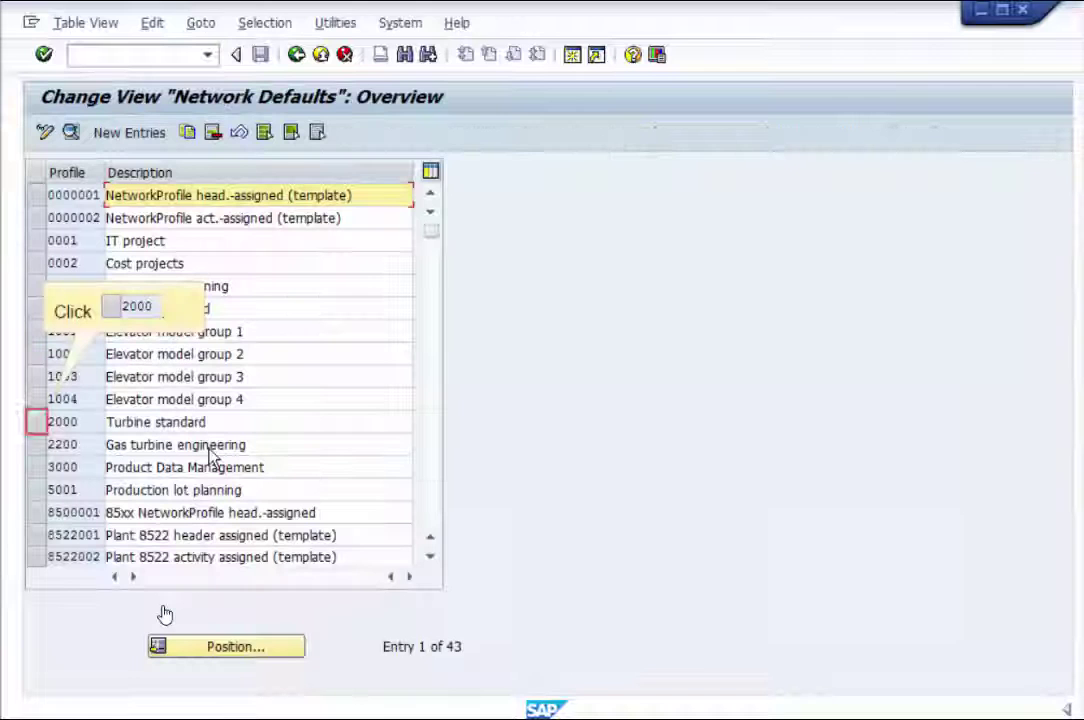
# View the details of network profile 2000, Turbine standard, and exit Customizing back to SAP Easy Access
pyautogui.click(35, 428)
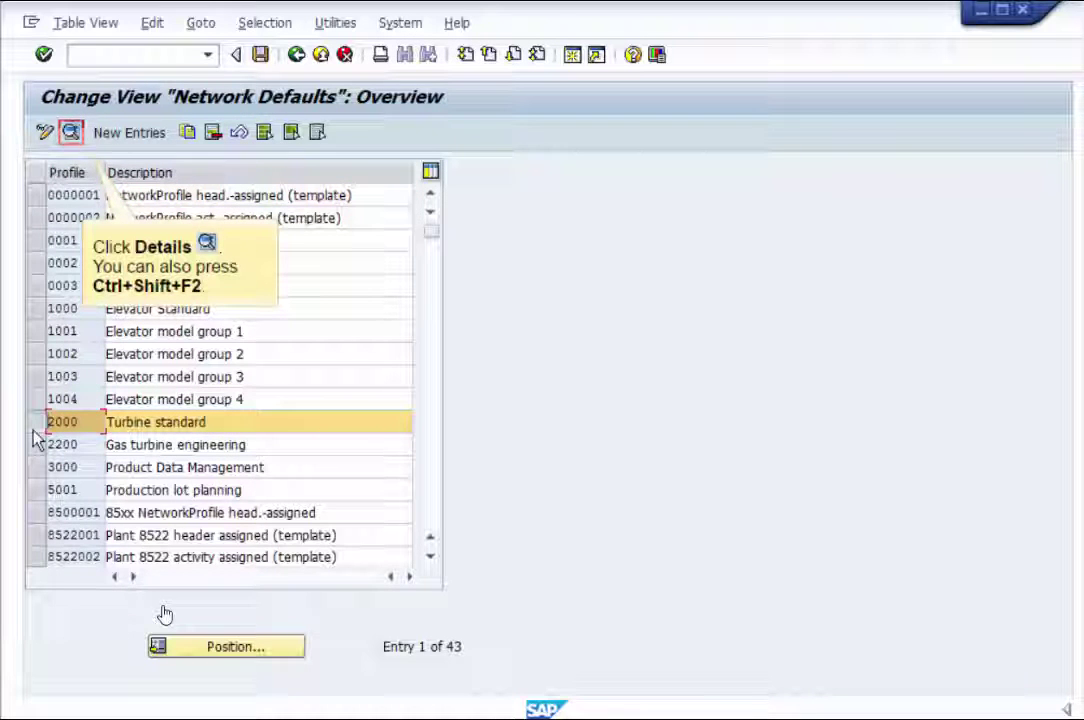
pyautogui.click(70, 133)
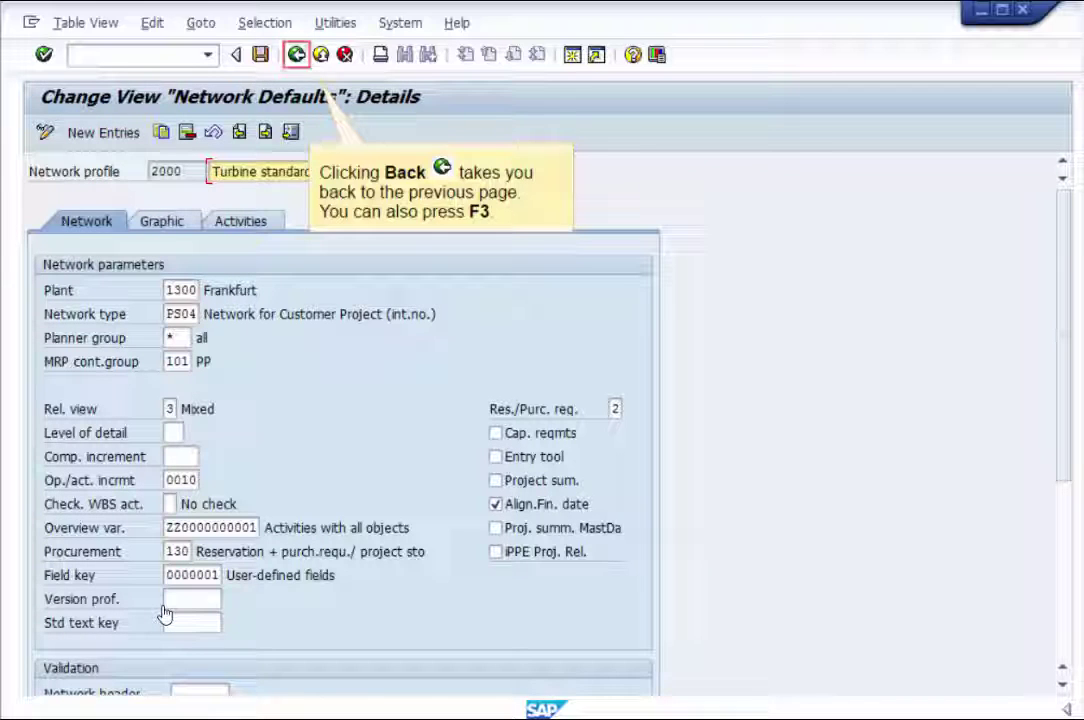
pyautogui.click(296, 55)
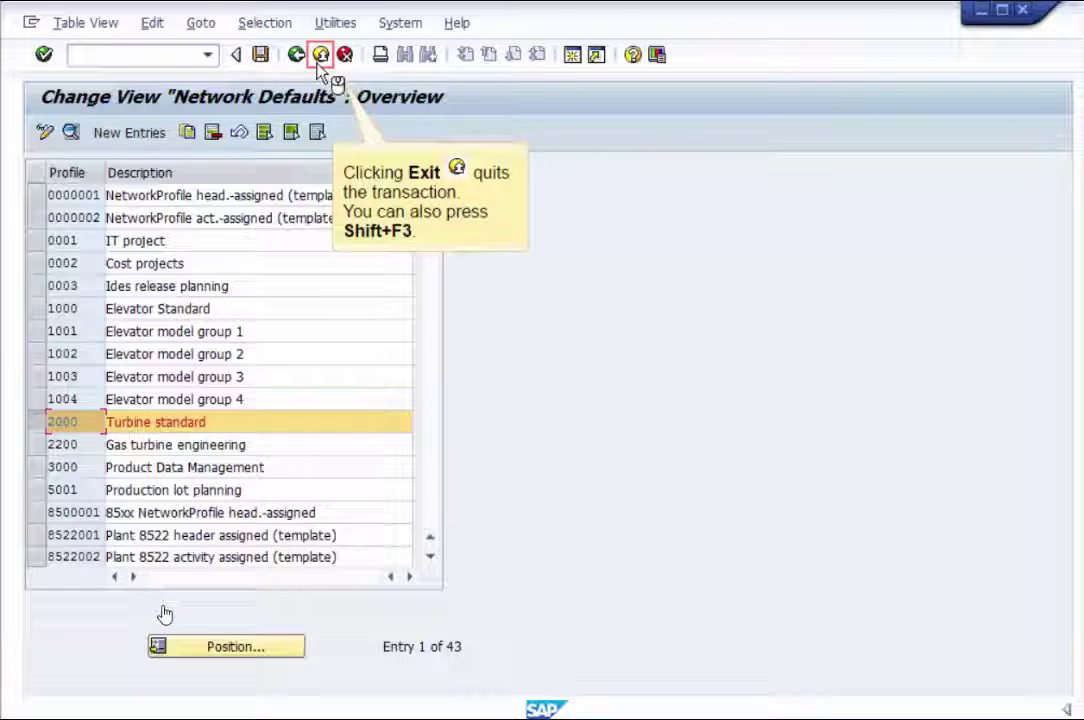
pyautogui.click(320, 55)
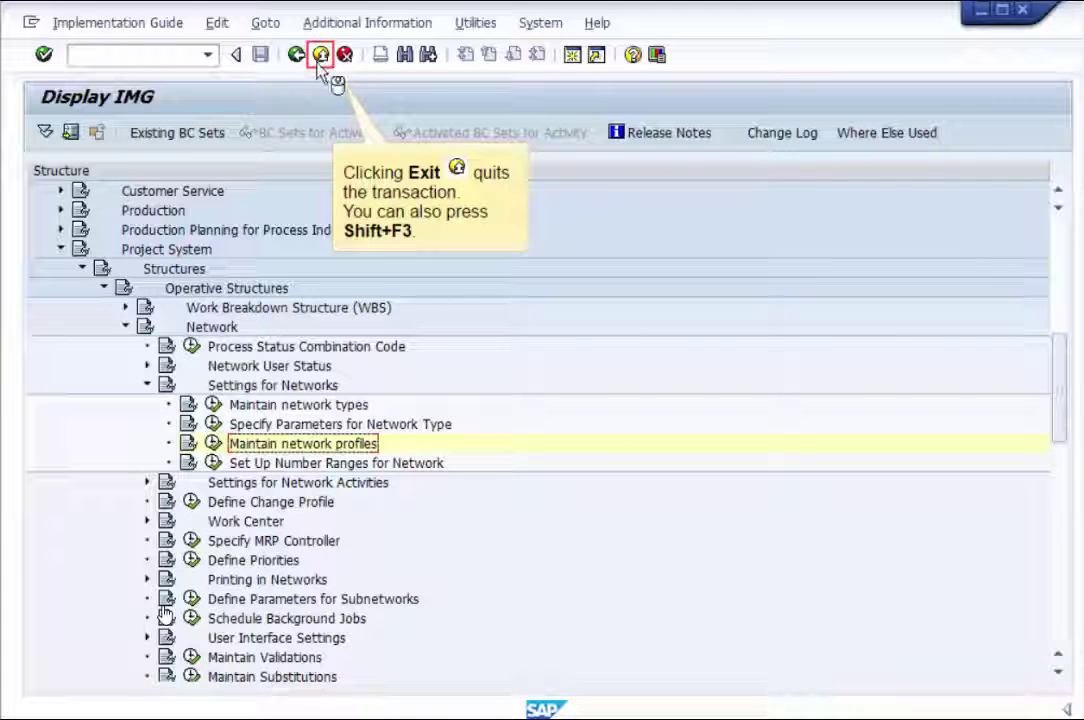
pyautogui.click(320, 55)
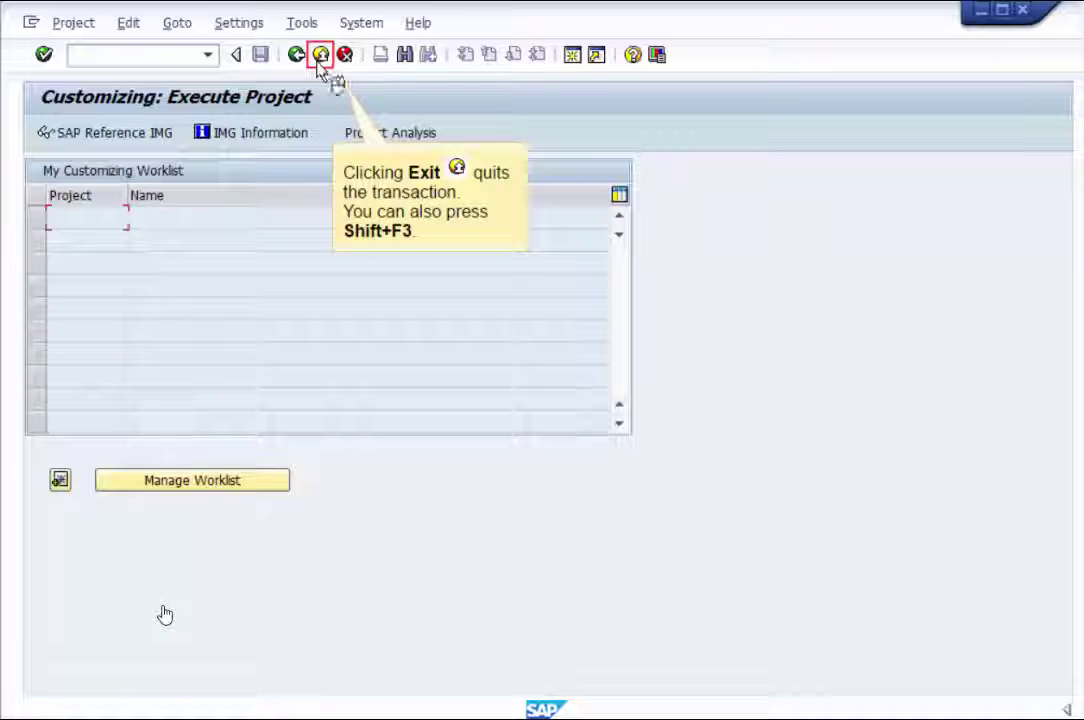
pyautogui.click(320, 55)
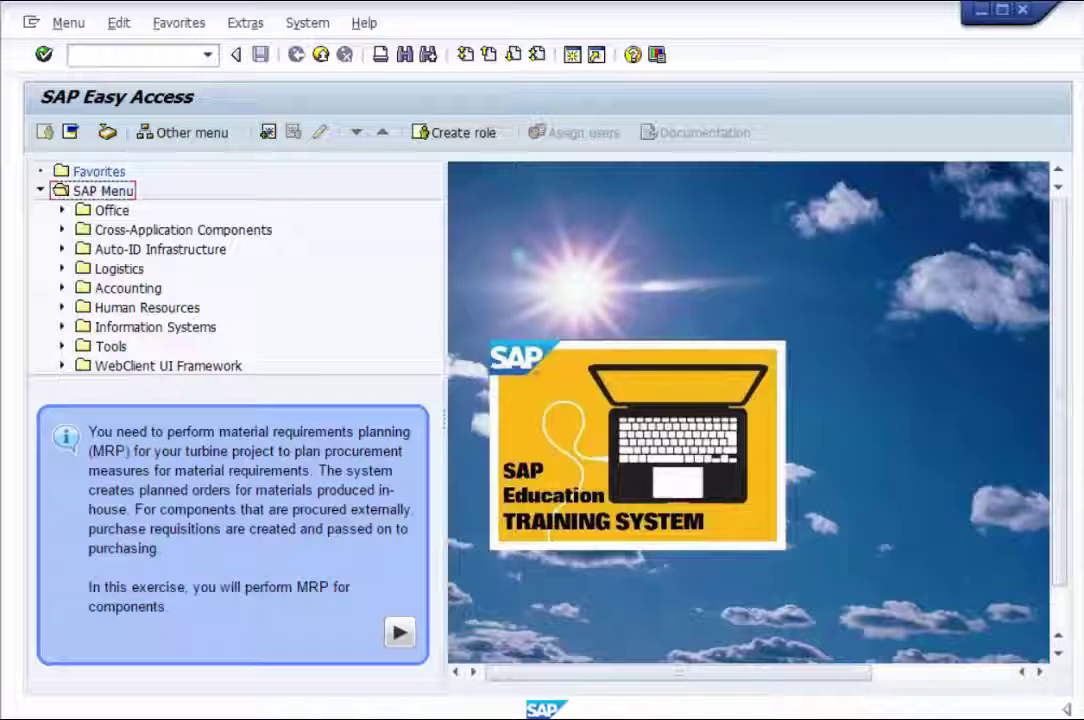
# Start the MRP Project transaction in the SAP menu under Accounting, Project System, Material, Planning
pyautogui.click(164, 614)
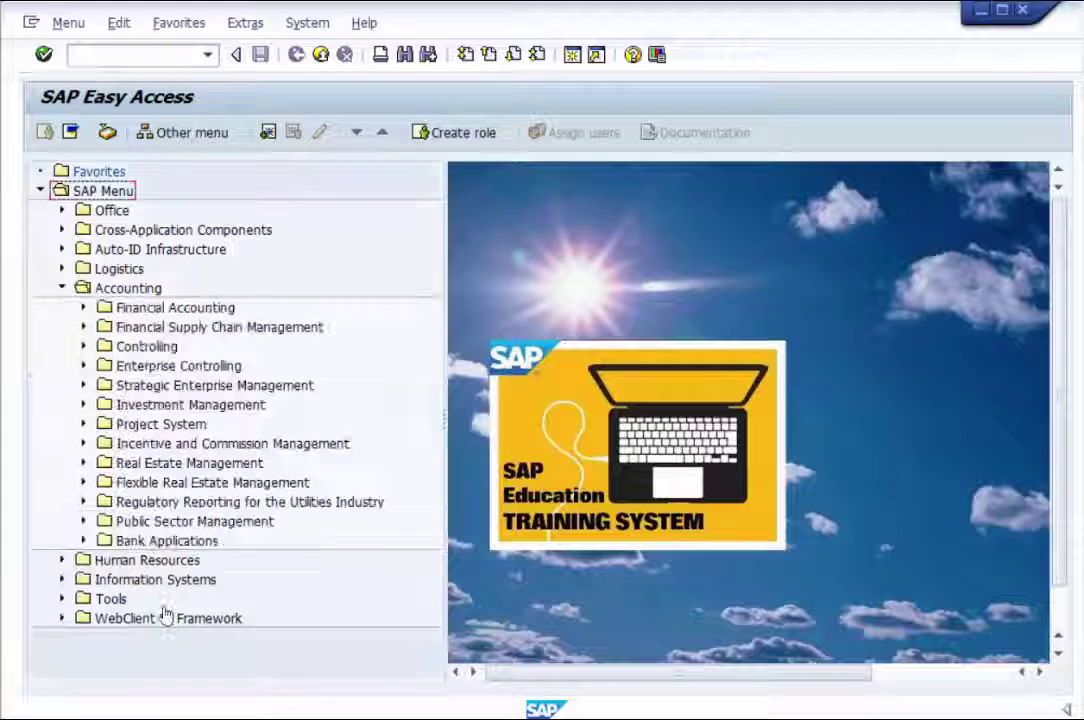
pyautogui.click(165, 615)
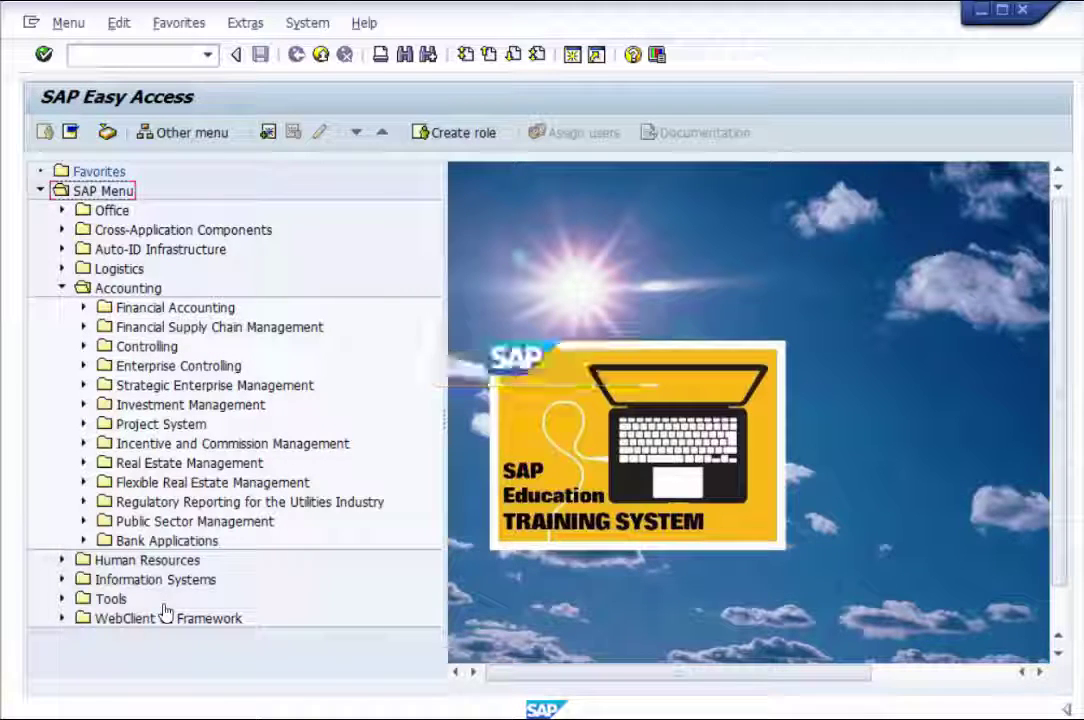
pyautogui.click(165, 614)
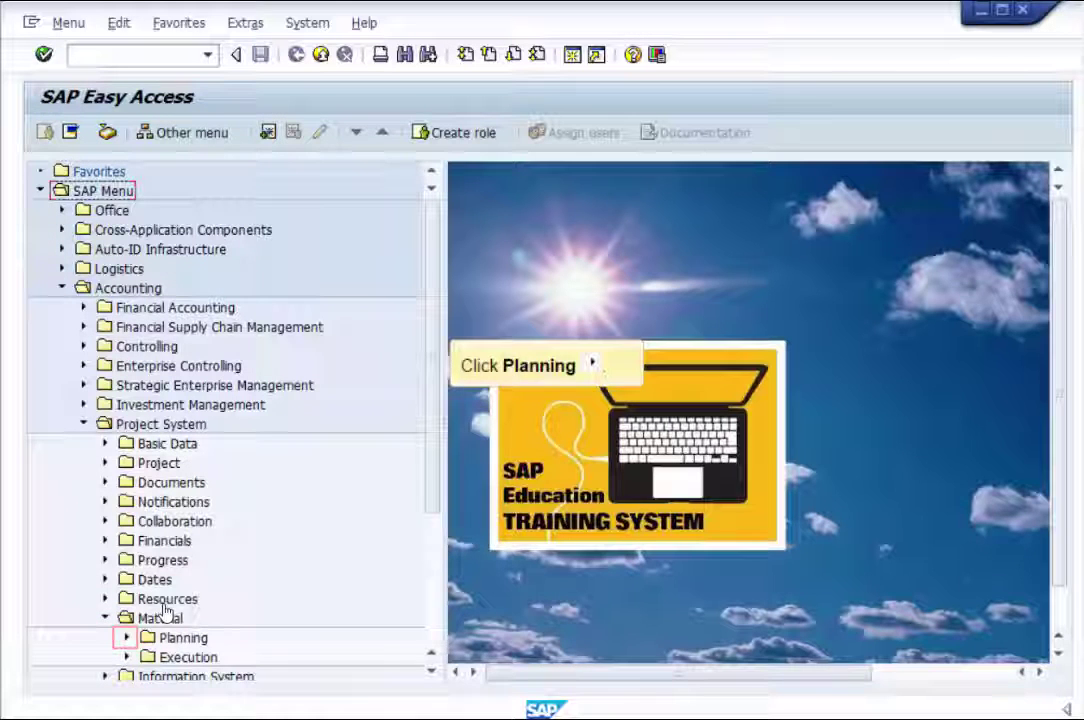
pyautogui.click(165, 613)
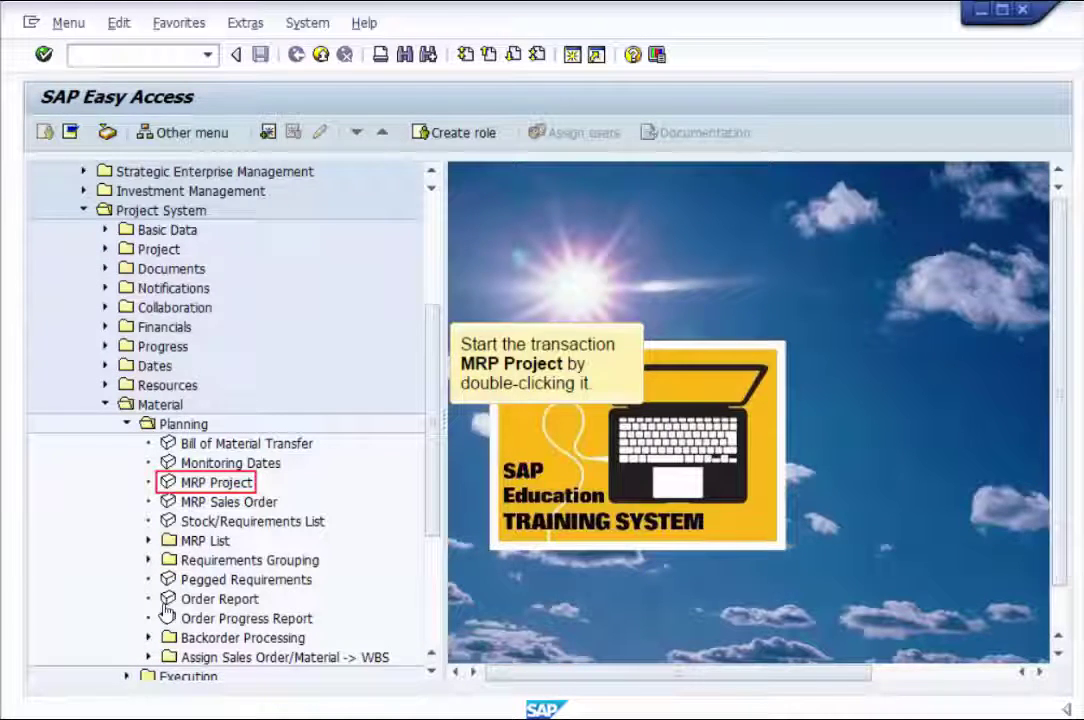
pyautogui.doubleClick(165, 613)
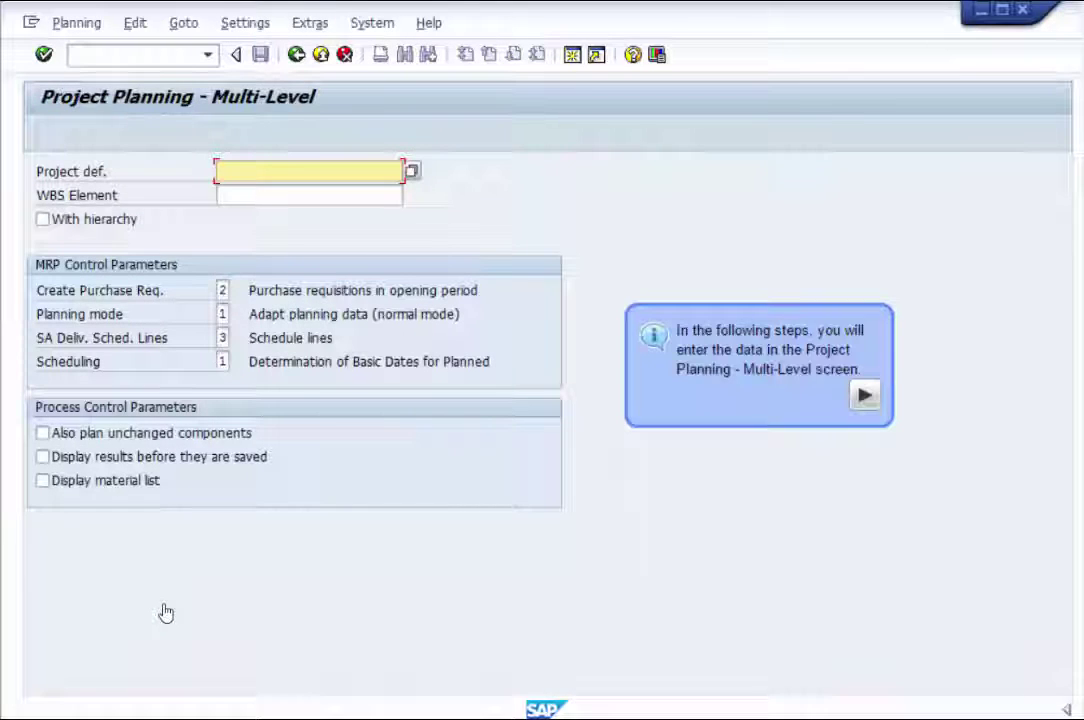
# Run multi-level planning for project T-10004 with Create Purchase Req. set to 1, also planning unchanged components and displaying the material list
pyautogui.click(166, 613)
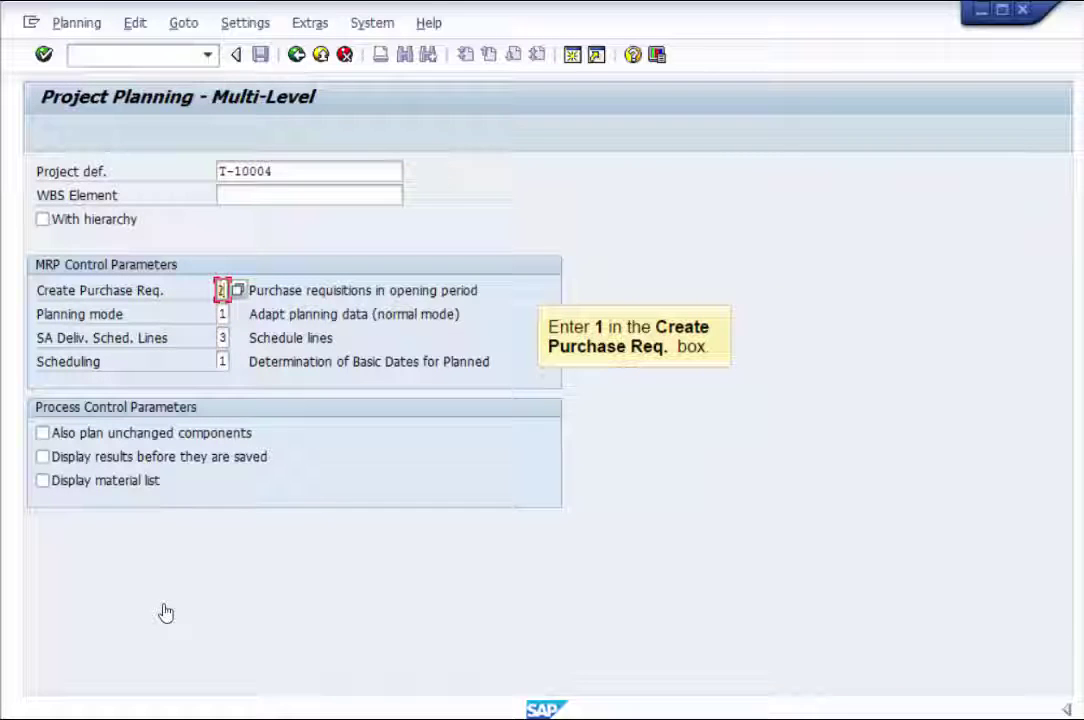
pyautogui.write('1')
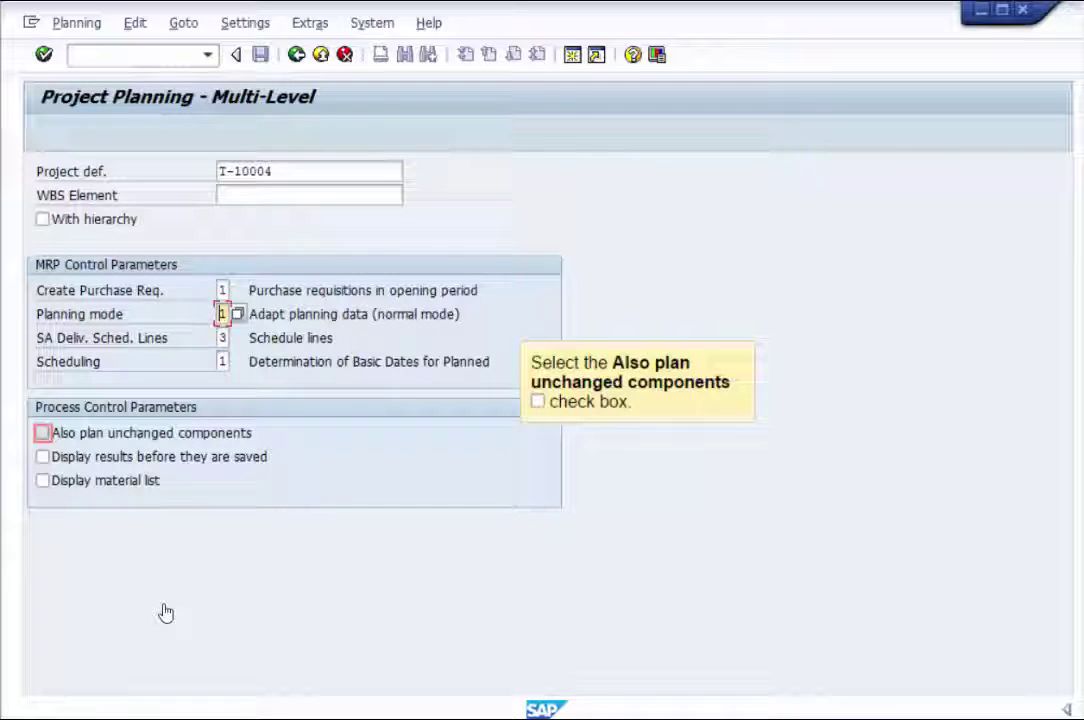
pyautogui.click(166, 613)
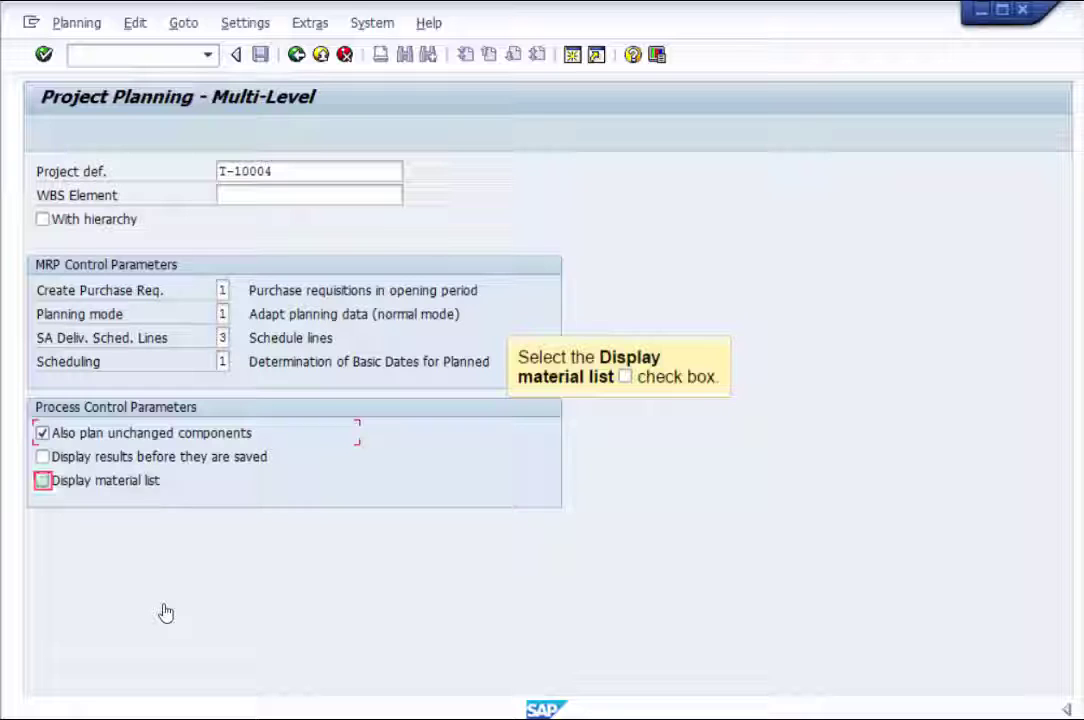
pyautogui.click(166, 613)
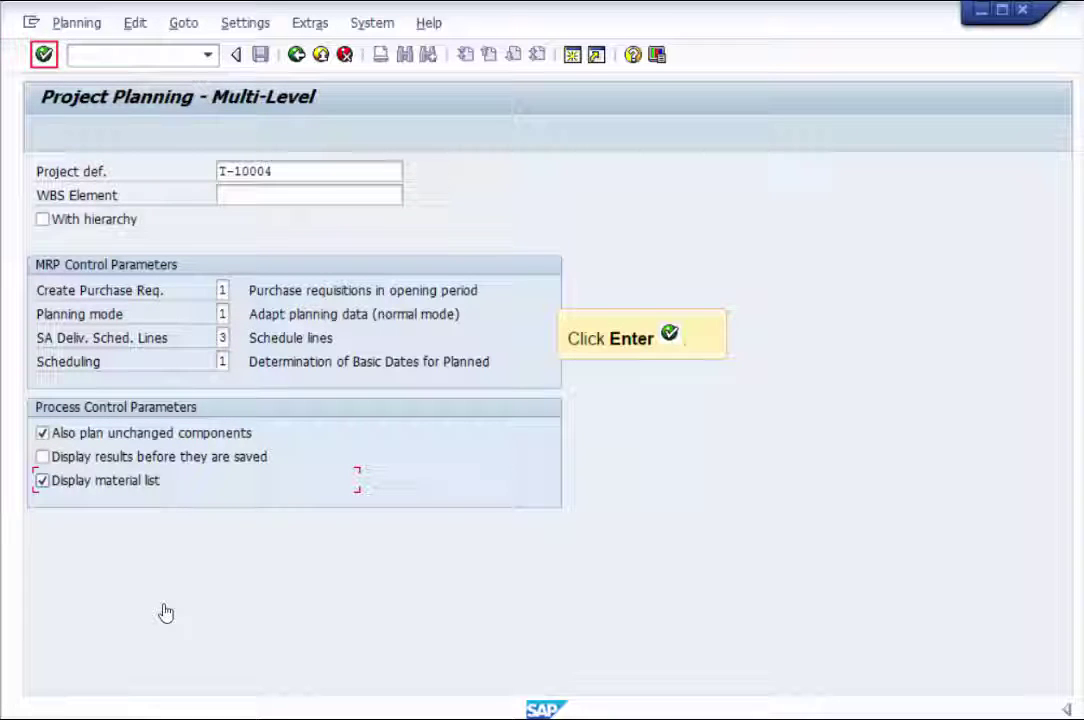
pyautogui.click(166, 613)
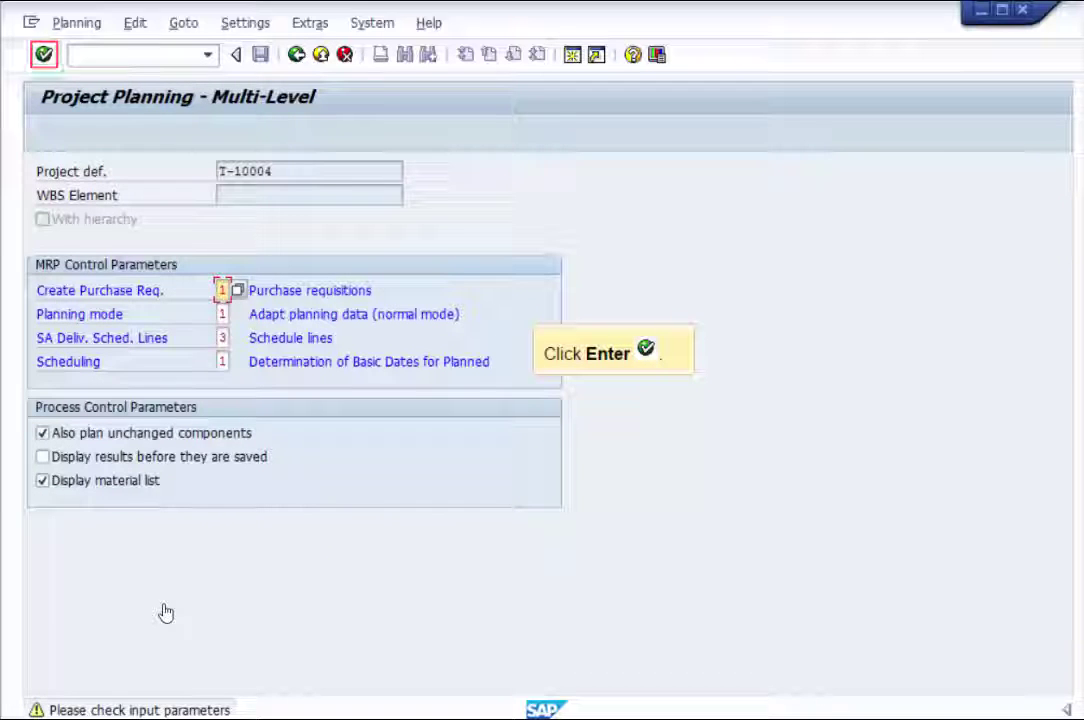
pyautogui.click(166, 613)
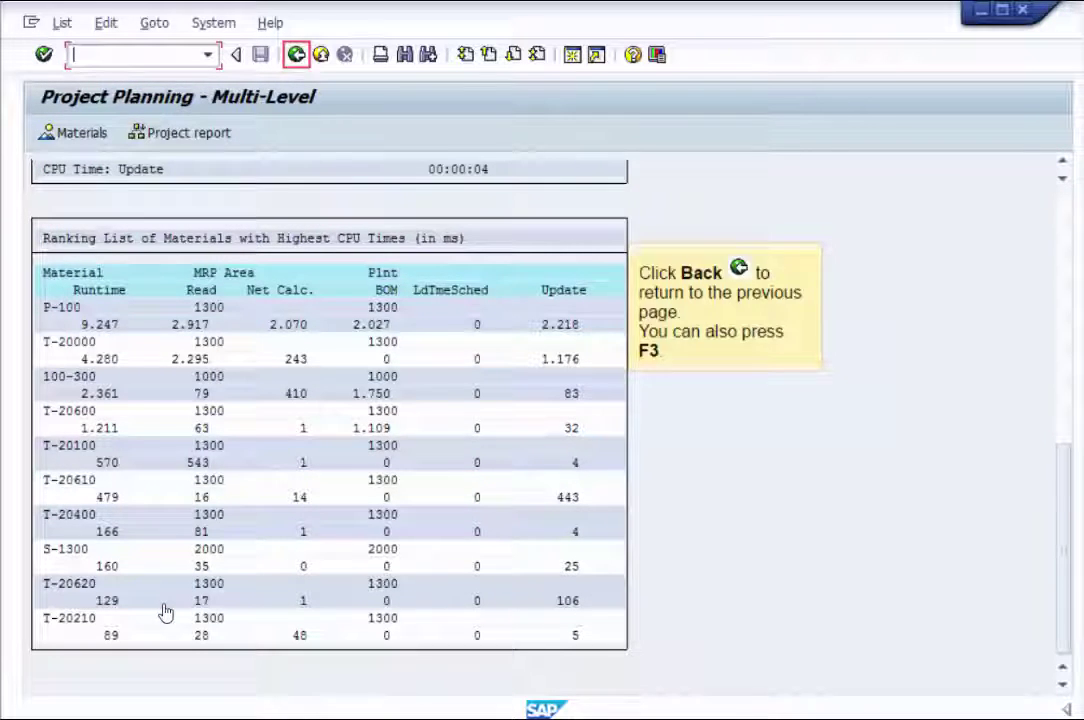
# Leave the planning results, exit the transaction to SAP Easy Access, and reset the SAP menu tree to its top level
pyautogui.press('F3')
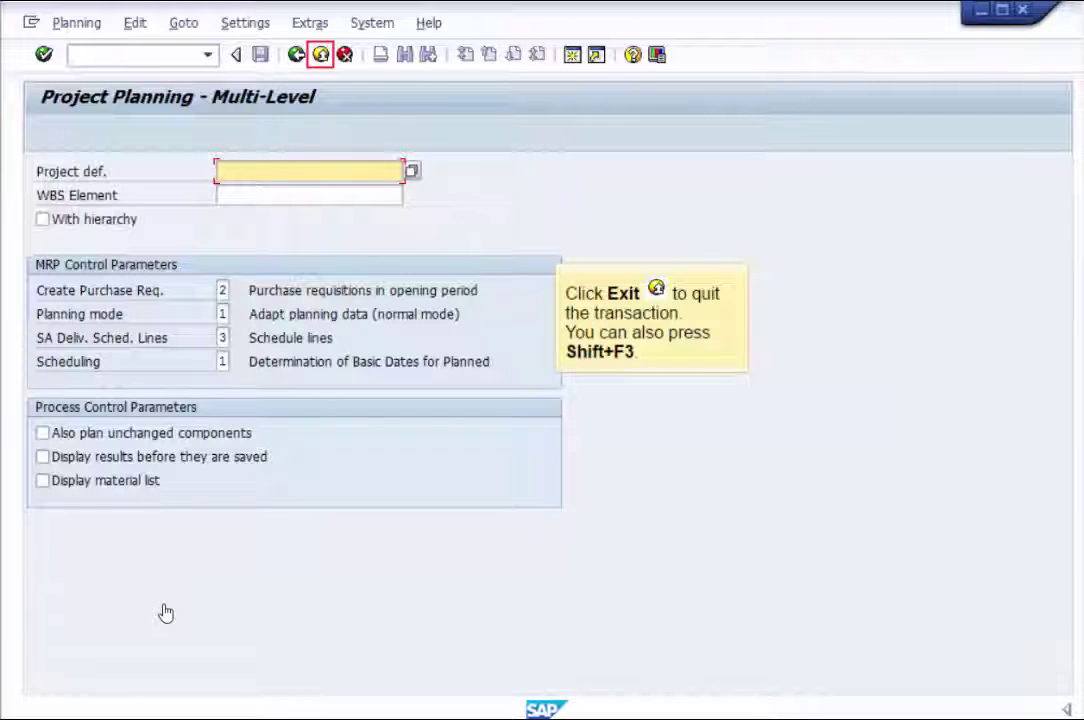
pyautogui.hotkey('shift', 'F3')
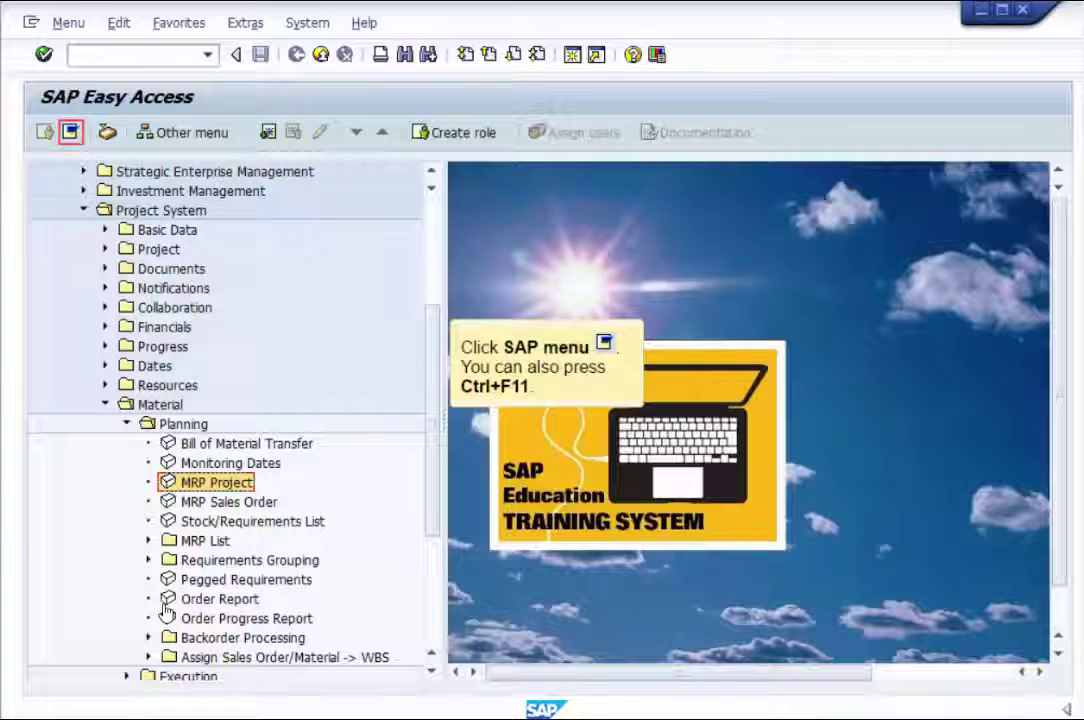
pyautogui.hotkey('ctrl', 'F11')
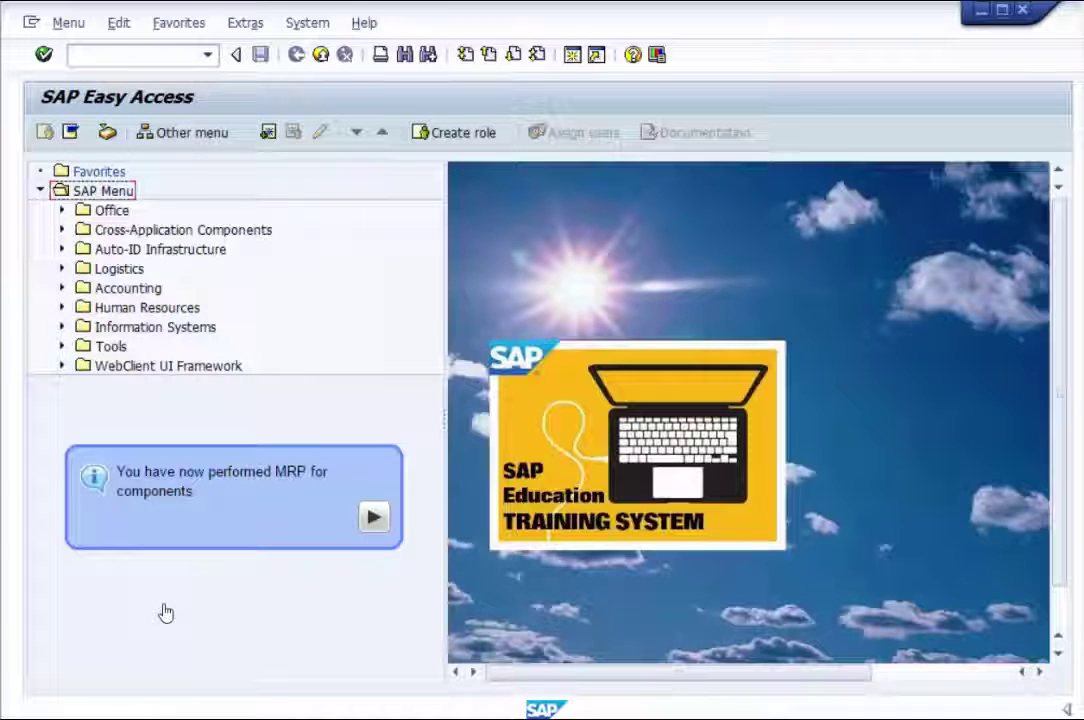